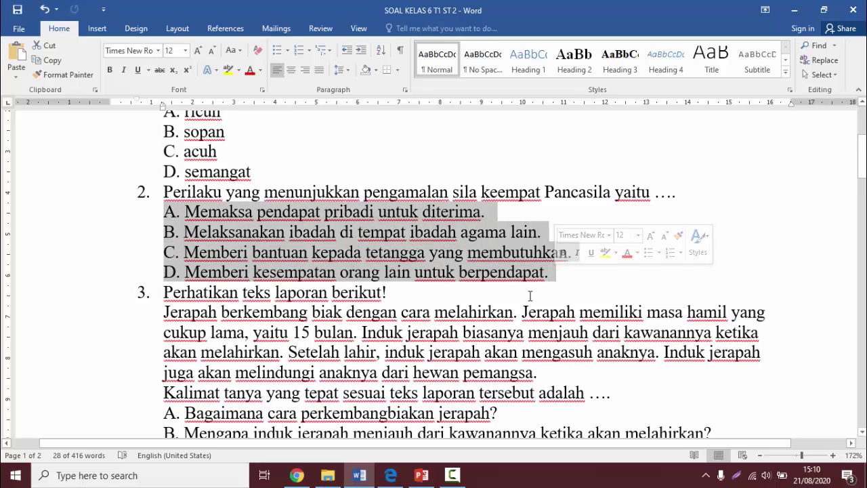
- Review the quiz document's numbered questions and the layout of their A to D answer options
{"action": "scroll", "coordinate": [177, 346], "scroll_direction": "down", "scroll_amount": 2}
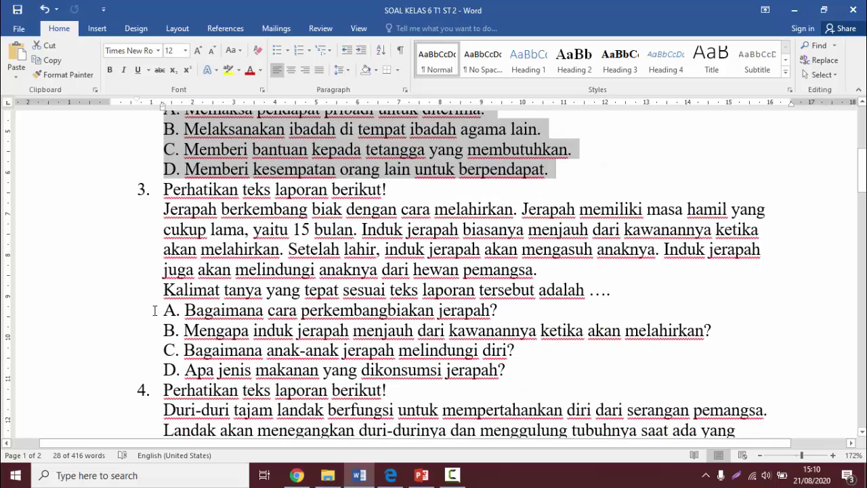
{"action": "left_click_drag", "start_coordinate": [180, 312], "coordinate": [515, 370]}
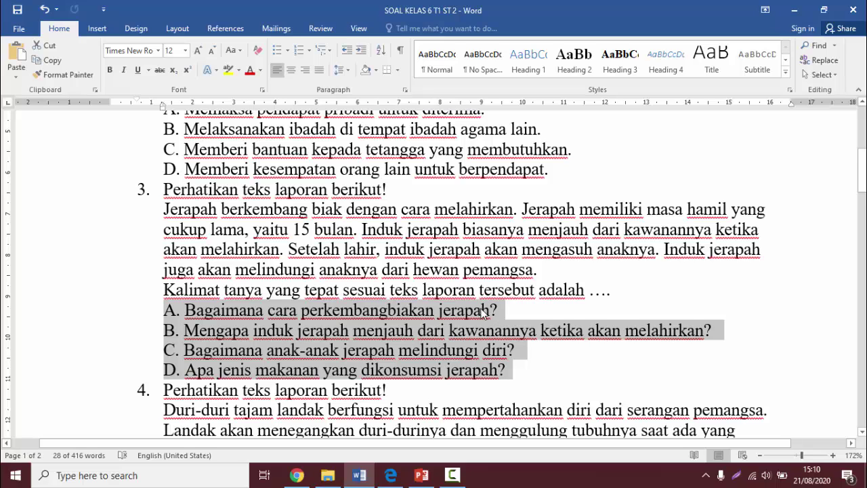
{"action": "scroll", "coordinate": [453, 348], "scroll_direction": "up", "scroll_amount": 7}
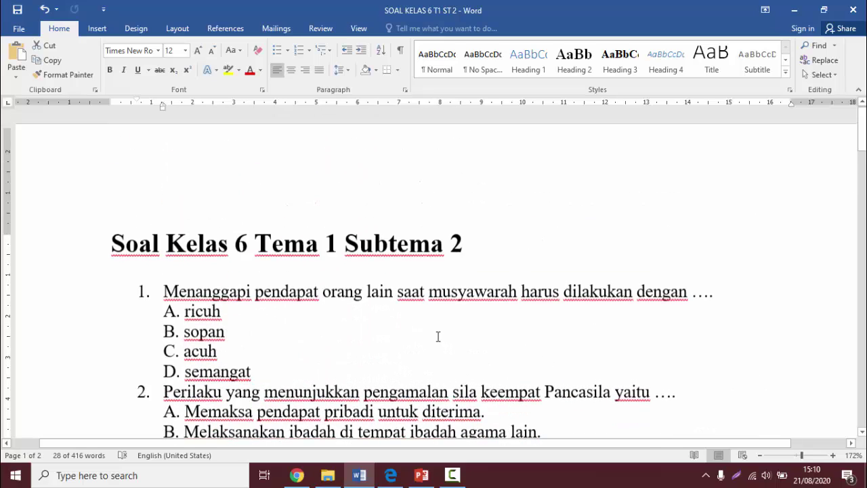
{"action": "scroll", "coordinate": [438, 336], "scroll_direction": "down", "scroll_amount": 3}
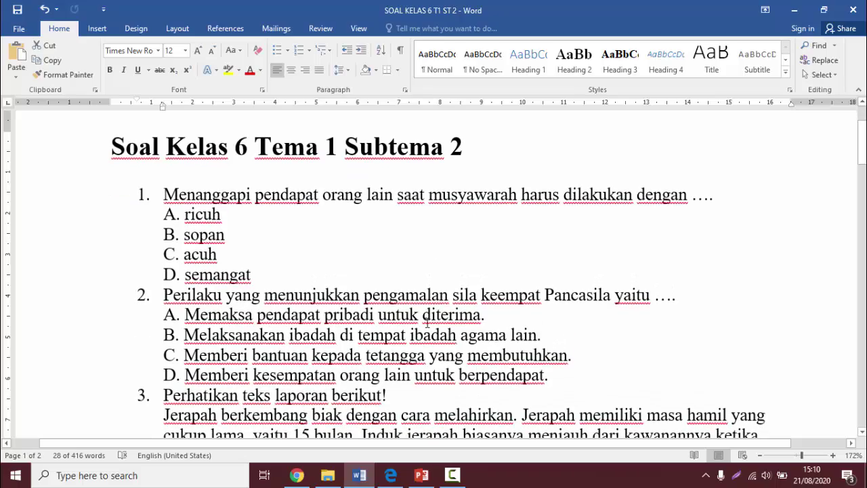
{"action": "scroll", "coordinate": [427, 323], "scroll_direction": "down", "scroll_amount": 15}
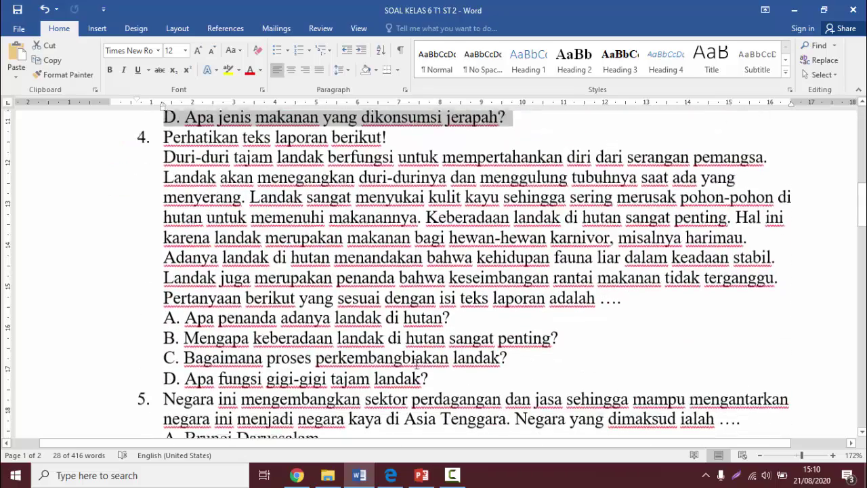
{"action": "scroll", "coordinate": [416, 366], "scroll_direction": "up", "scroll_amount": 17}
{"action": "scroll", "coordinate": [412, 345], "scroll_direction": "down", "scroll_amount": 5}
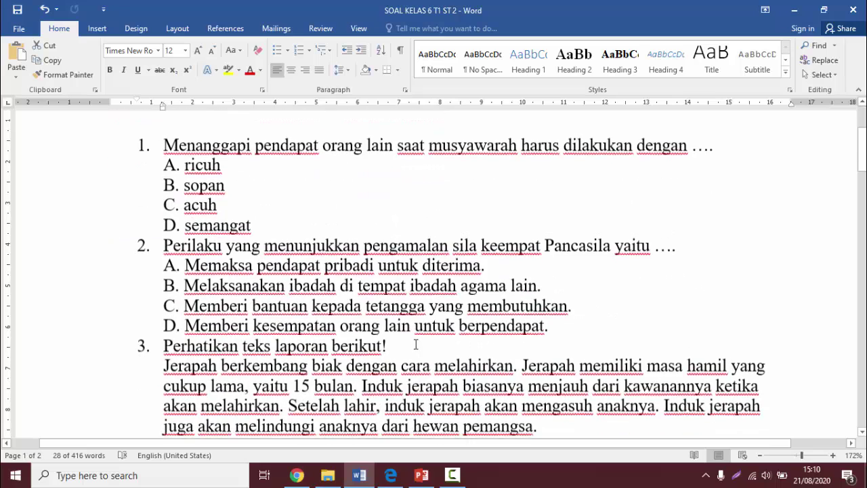
- Save the quiz document as the PDF SOAL KELAS 6 T1 ST 2 in the Downloads folder and look through its pages
{"action": "left_click", "coordinate": [20, 29]}
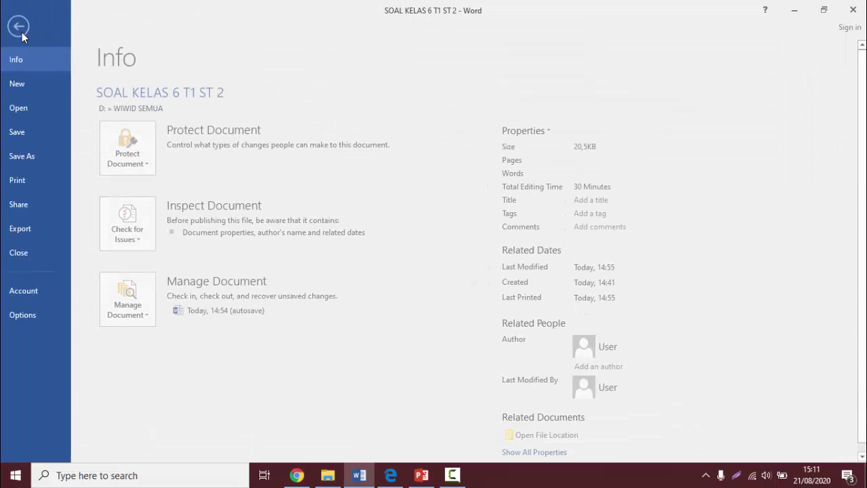
{"action": "left_click", "coordinate": [20, 156]}
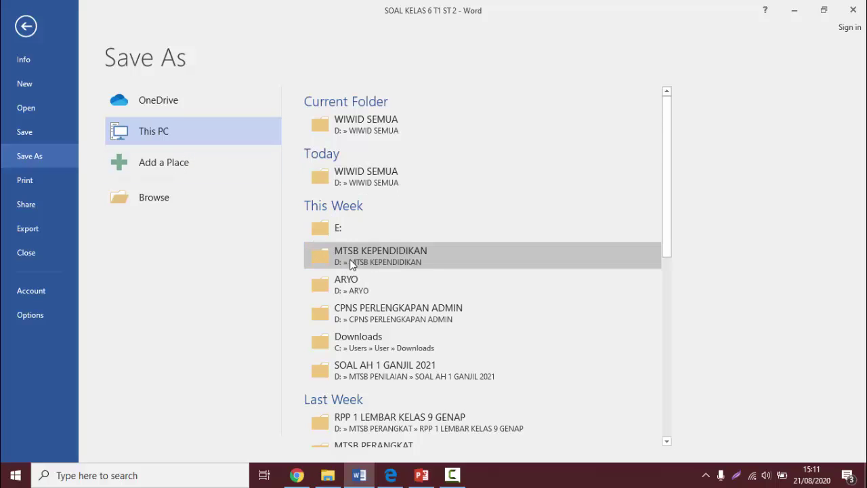
{"action": "left_click", "coordinate": [214, 195]}
{"action": "left_click", "coordinate": [60, 114]}
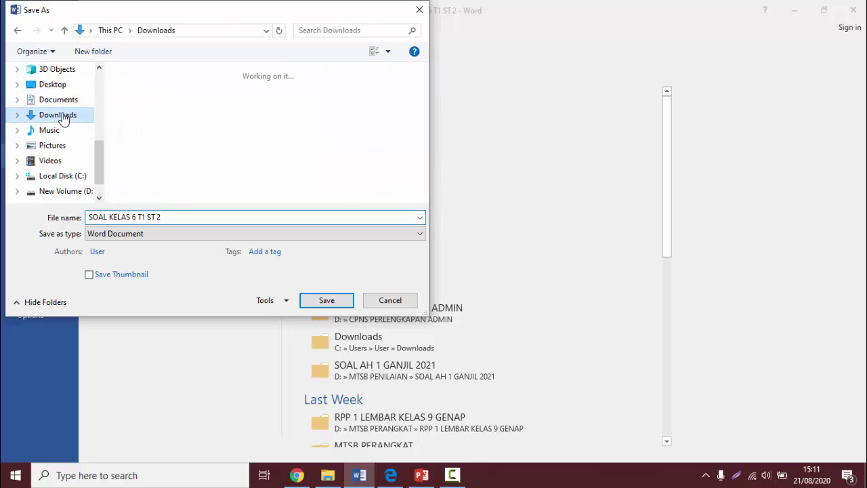
{"action": "left_click", "coordinate": [182, 233]}
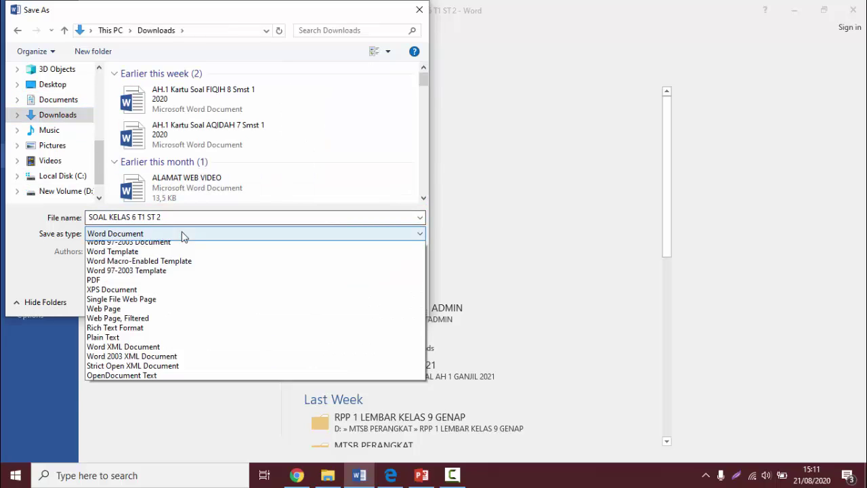
{"action": "left_click", "coordinate": [147, 306]}
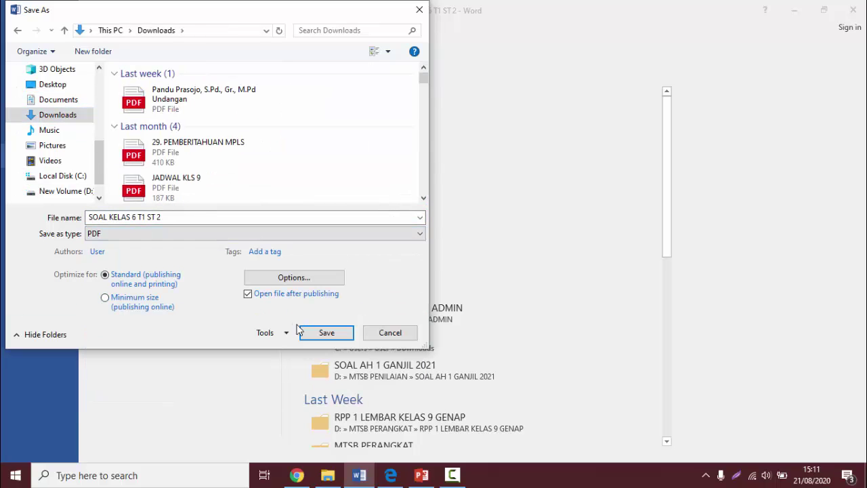
{"action": "left_click", "coordinate": [317, 336]}
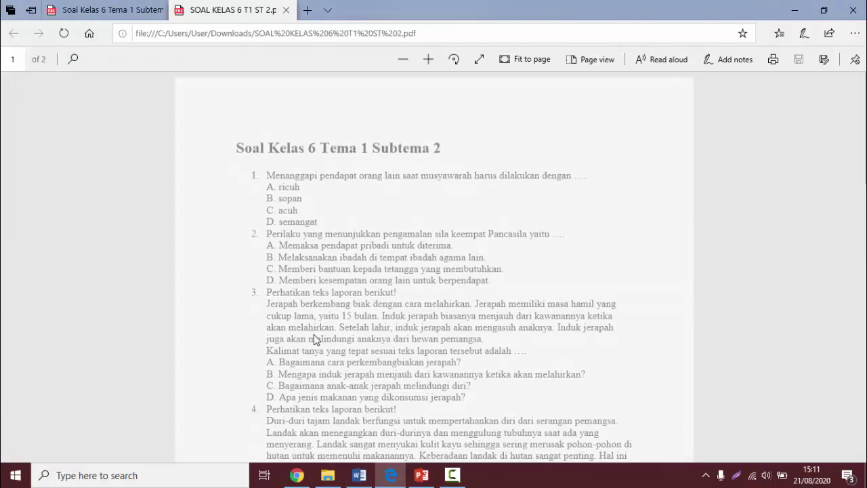
{"action": "scroll", "coordinate": [509, 192], "scroll_direction": "down", "scroll_amount": 15}
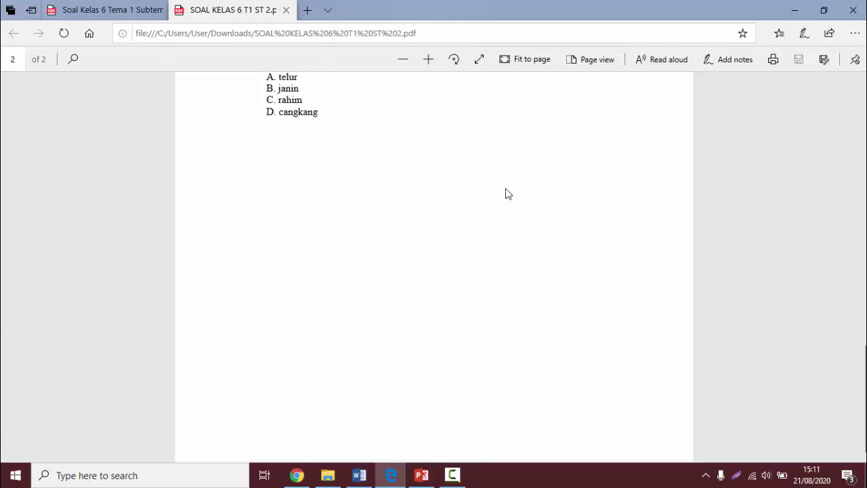
{"action": "scroll", "coordinate": [507, 192], "scroll_direction": "up", "scroll_amount": 15}
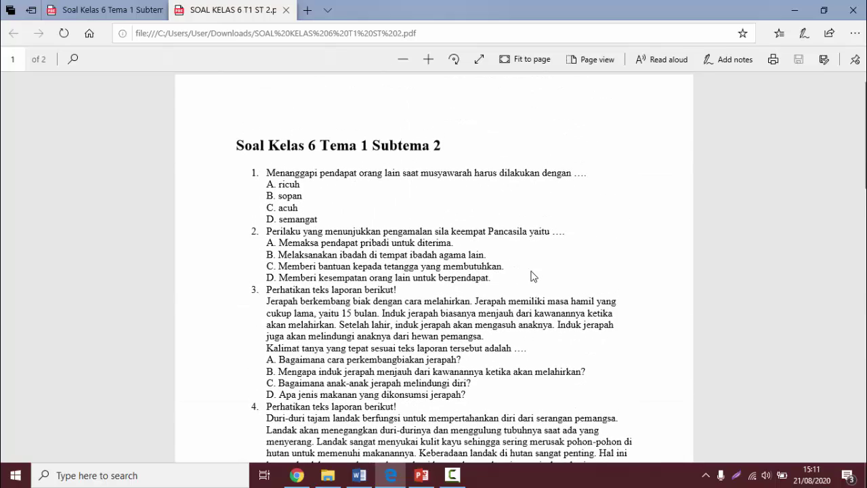
- Switch to Google Drive in Chrome and delete the old SOAL KELAS 6 T1 ST 2.pdf file
{"action": "left_click", "coordinate": [298, 475]}
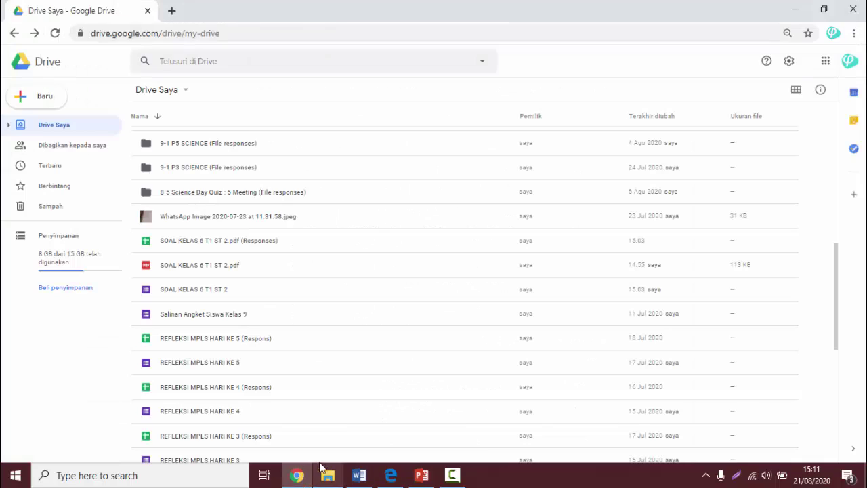
{"action": "left_click", "coordinate": [239, 274]}
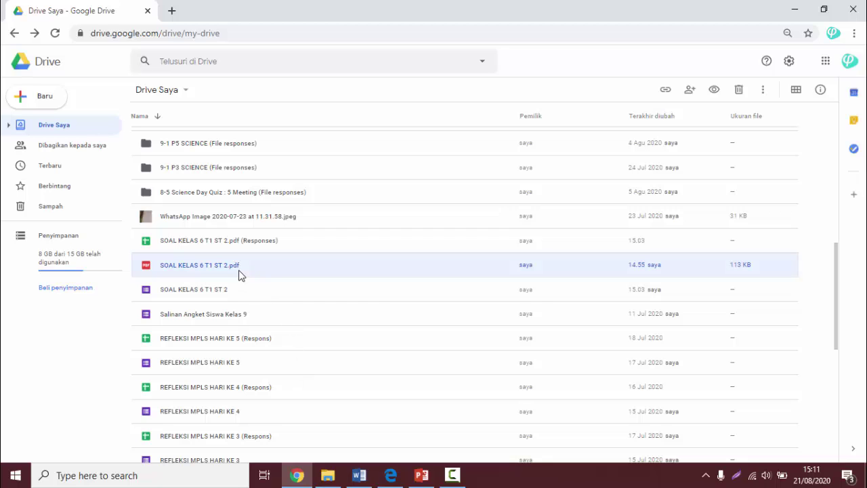
{"action": "left_click_drag", "start_coordinate": [837, 294], "coordinate": [837, 244]}
{"action": "scroll", "coordinate": [837, 244], "scroll_direction": "down", "scroll_amount": 2}
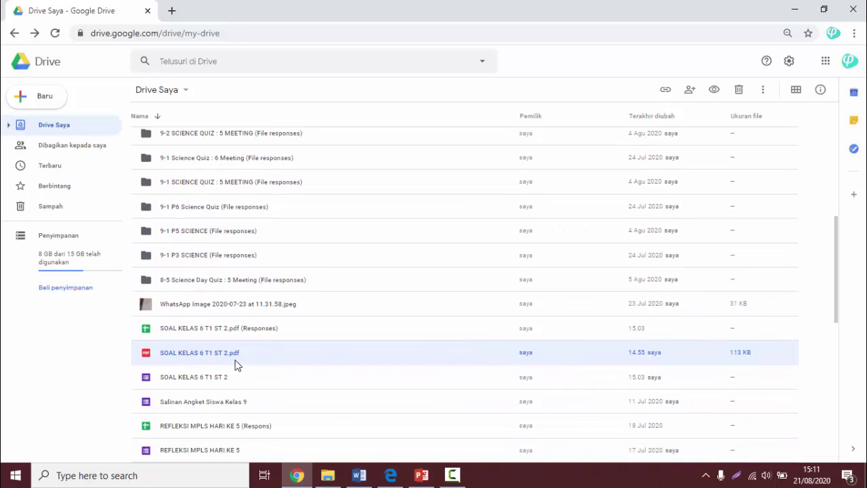
{"action": "right_click", "coordinate": [236, 362]}
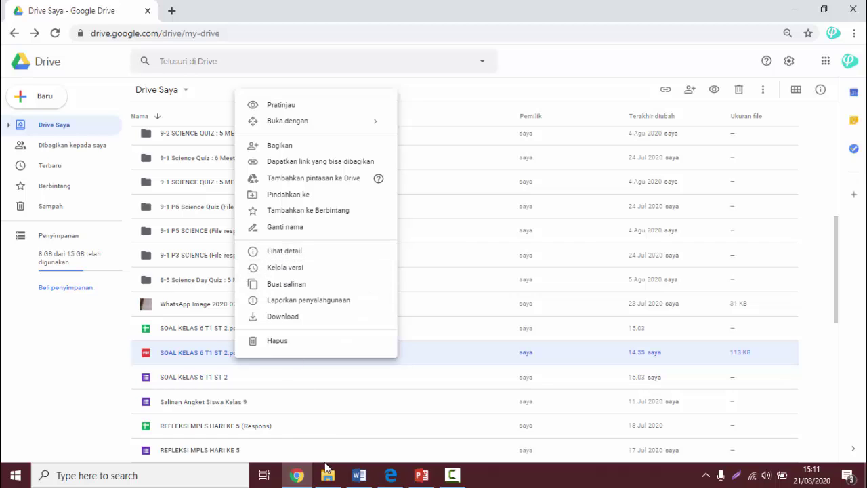
{"action": "left_click", "coordinate": [281, 342]}
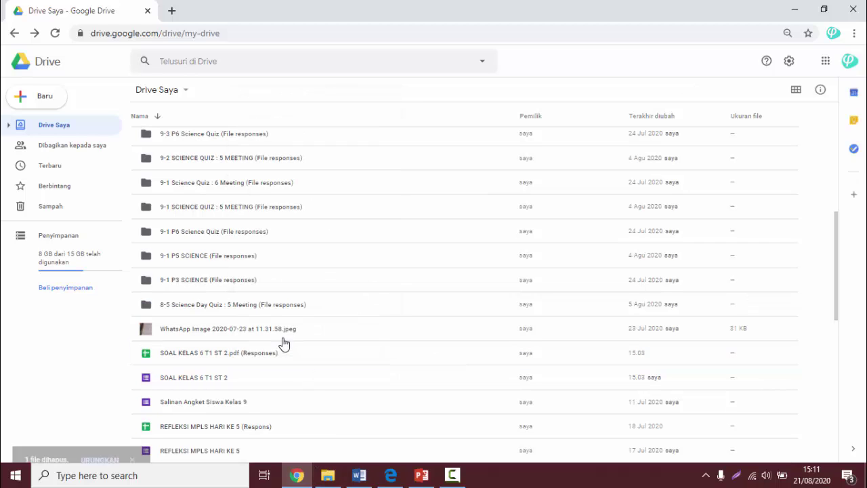
- Delete the existing SOAL KELAS 6 T1 ST 2 form from My Drive
{"action": "left_click", "coordinate": [212, 378]}
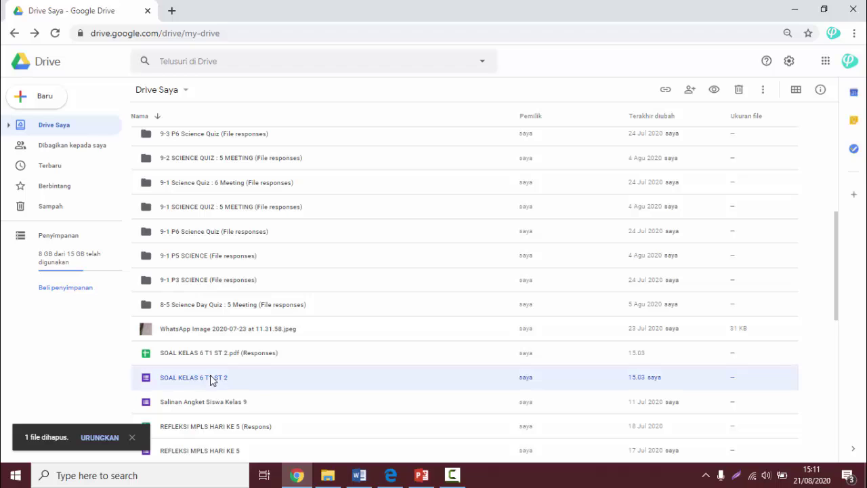
{"action": "right_click", "coordinate": [212, 379]}
{"action": "left_click", "coordinate": [227, 331]}
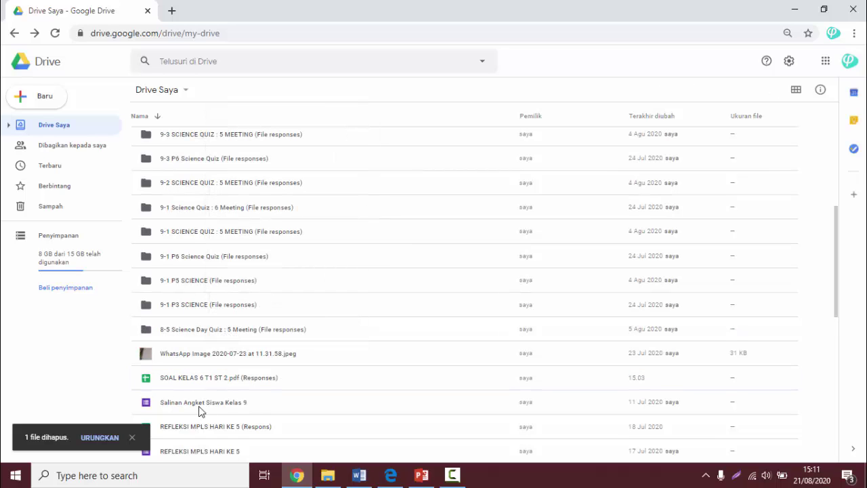
- Upload the SOAL KELAS 6 T1 ST 2 PDF from Downloads to My Drive and dismiss the upload notice
{"action": "left_click", "coordinate": [40, 106]}
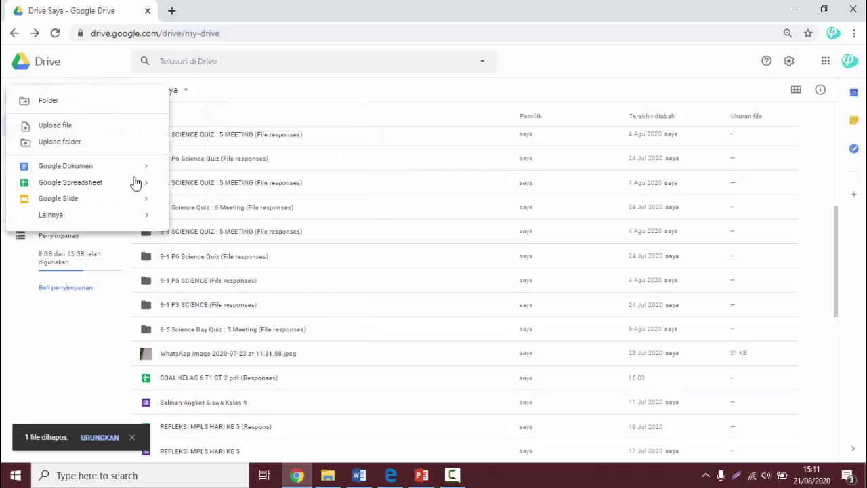
{"action": "left_click", "coordinate": [52, 129]}
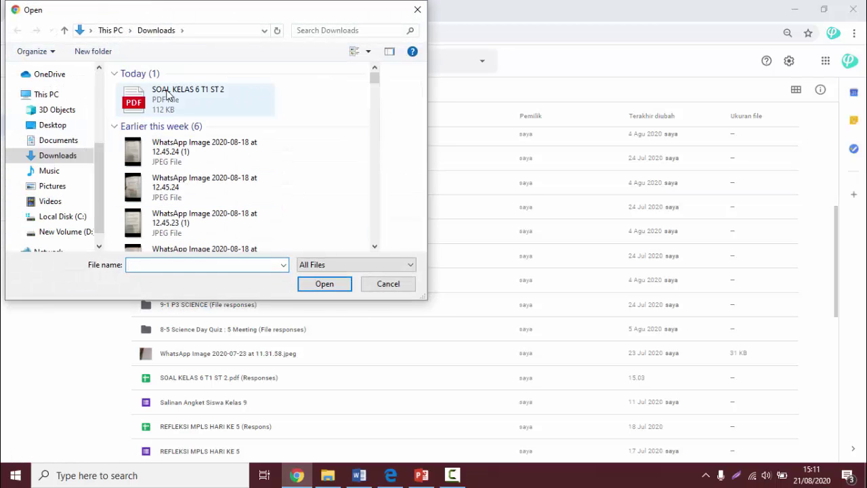
{"action": "left_click", "coordinate": [145, 105]}
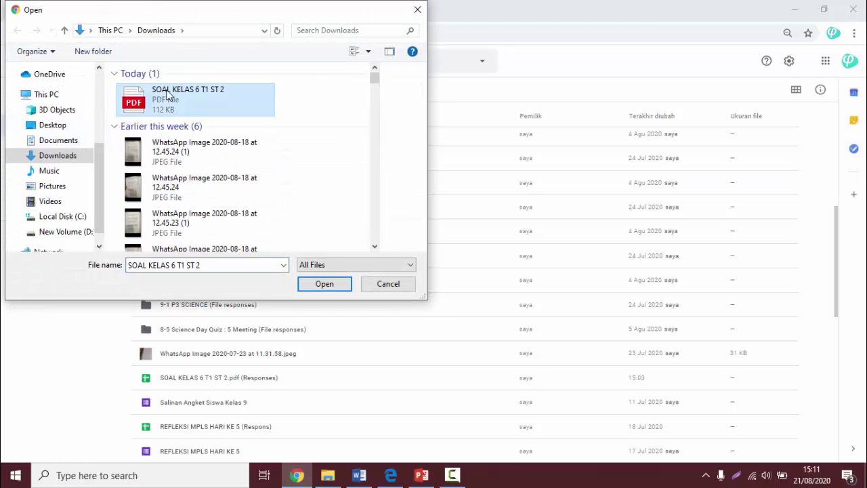
{"action": "left_click", "coordinate": [322, 284]}
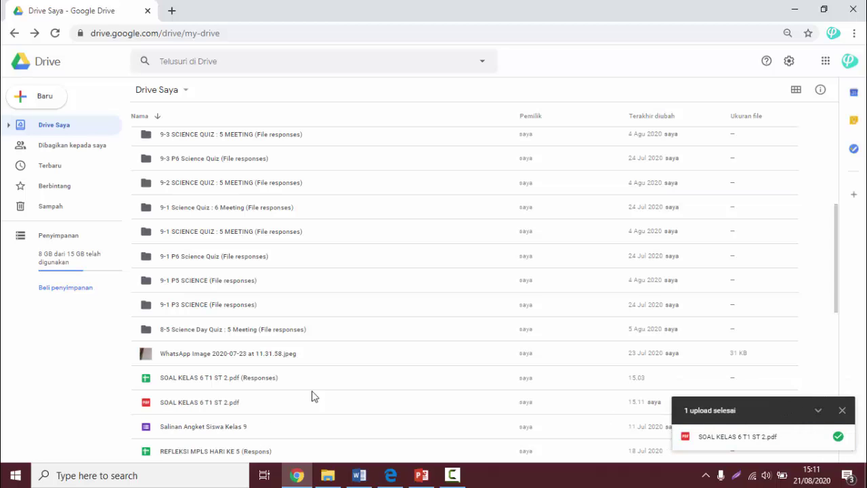
{"action": "left_click", "coordinate": [817, 410]}
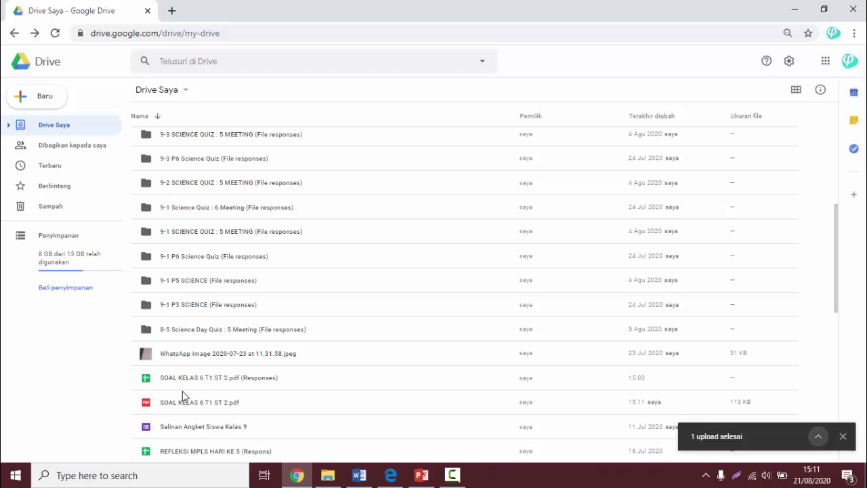
{"action": "left_click", "coordinate": [843, 437]}
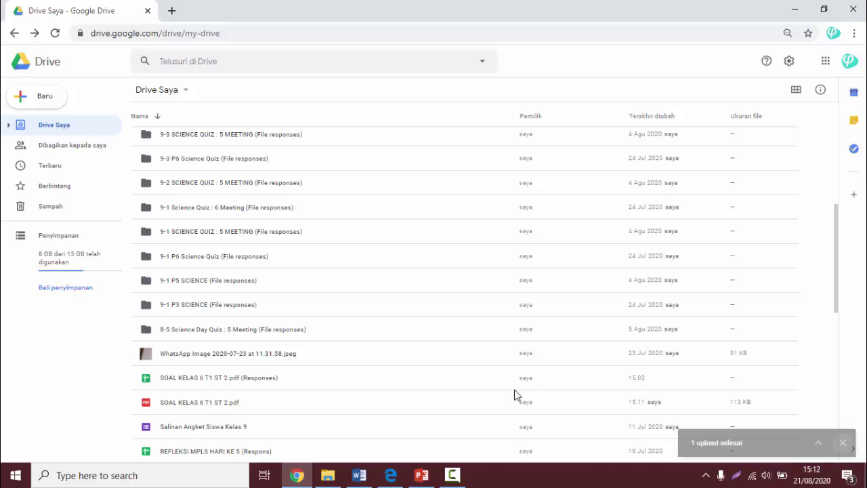
- Select the newly uploaded SOAL KELAS 6 T1 ST 2.pdf in My Drive
{"action": "left_click", "coordinate": [250, 406]}
{"action": "scroll", "coordinate": [254, 403], "scroll_direction": "down", "scroll_amount": 1}
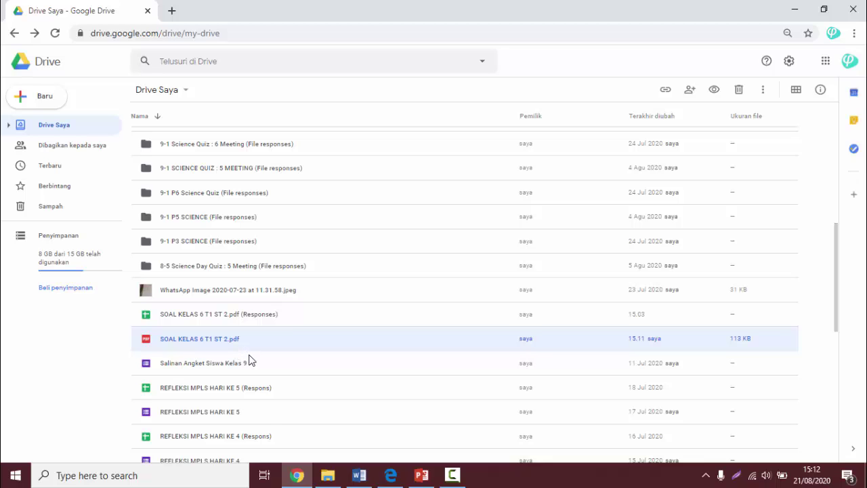
{"action": "scroll", "coordinate": [195, 346], "scroll_direction": "down", "scroll_amount": 1}
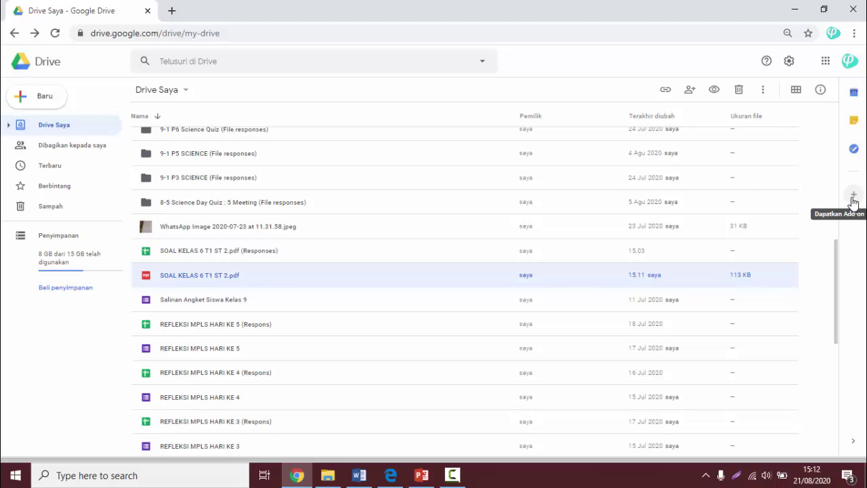
- Open the Automagical Forms listing in the G Suite Marketplace and look through its details and user reviews
{"action": "left_click", "coordinate": [854, 199]}
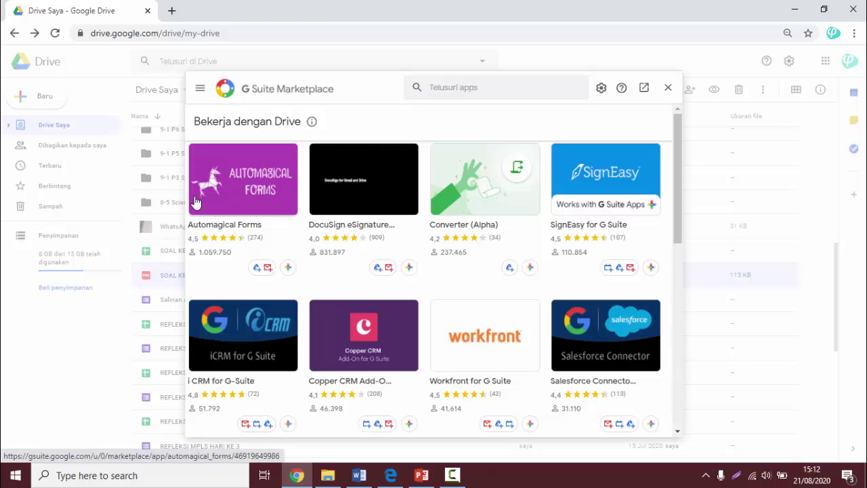
{"action": "left_click", "coordinate": [230, 201]}
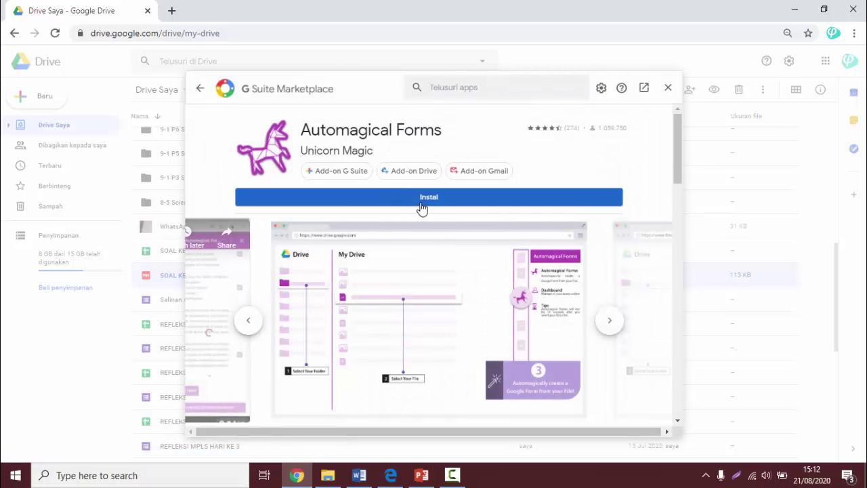
{"action": "scroll", "coordinate": [563, 208], "scroll_direction": "down", "scroll_amount": 2}
{"action": "scroll", "coordinate": [568, 208], "scroll_direction": "down", "scroll_amount": 5}
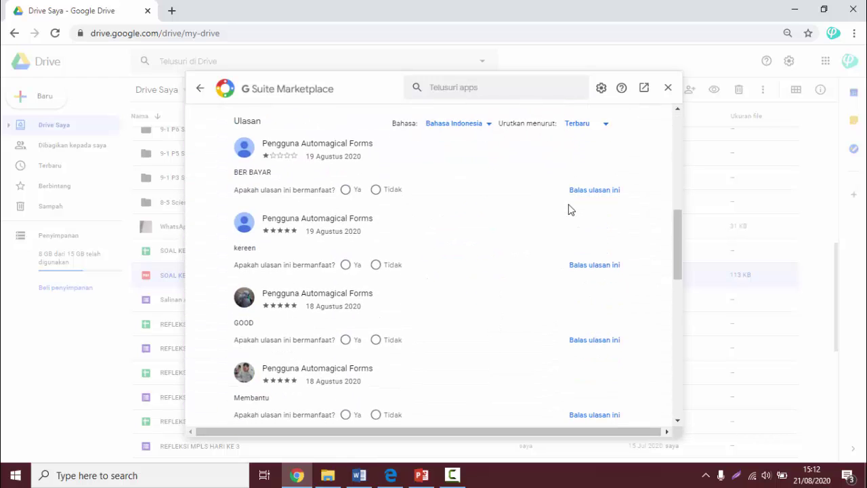
{"action": "scroll", "coordinate": [568, 208], "scroll_direction": "up", "scroll_amount": 8}
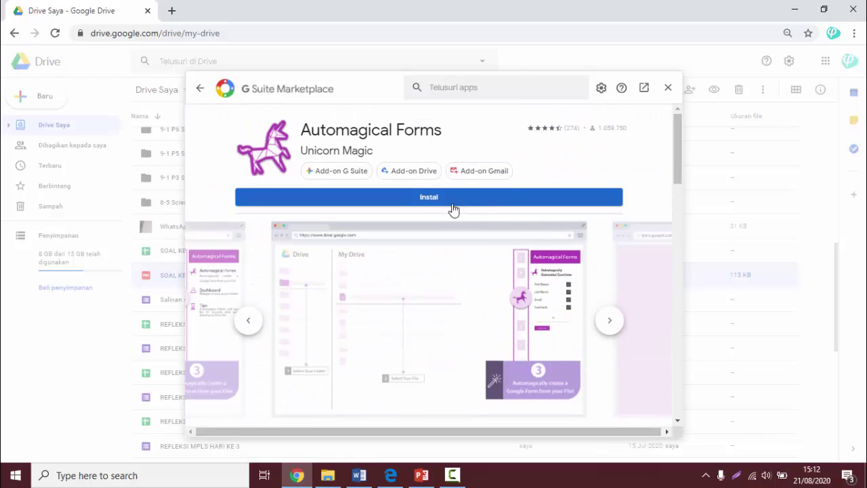
- Install Automagical Forms, authorise its access with the existing Google account, and close the marketplace
{"action": "left_click", "coordinate": [419, 197]}
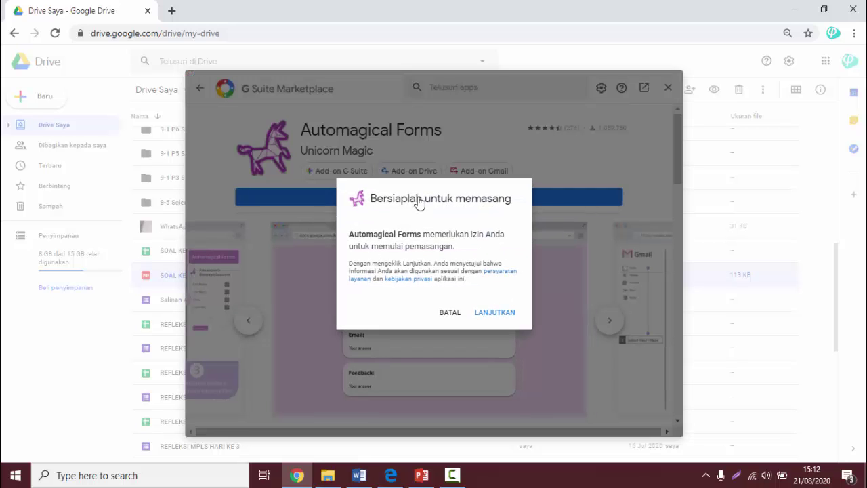
{"action": "left_click", "coordinate": [487, 318]}
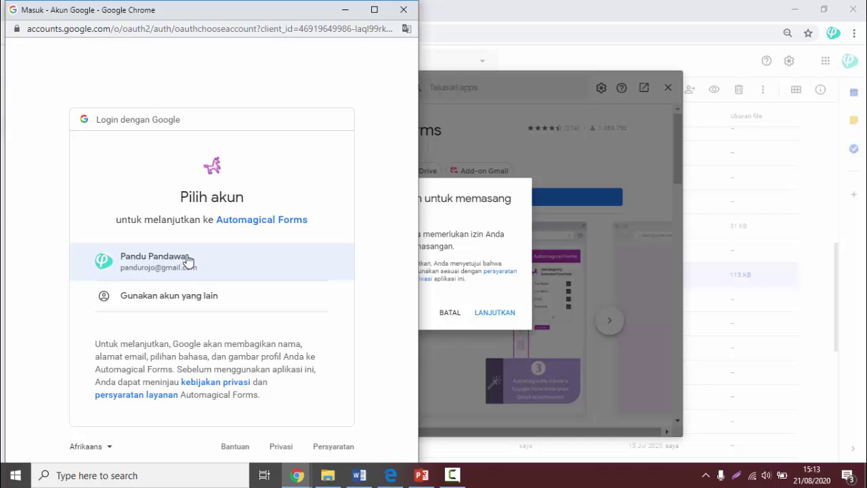
{"action": "left_click", "coordinate": [165, 271]}
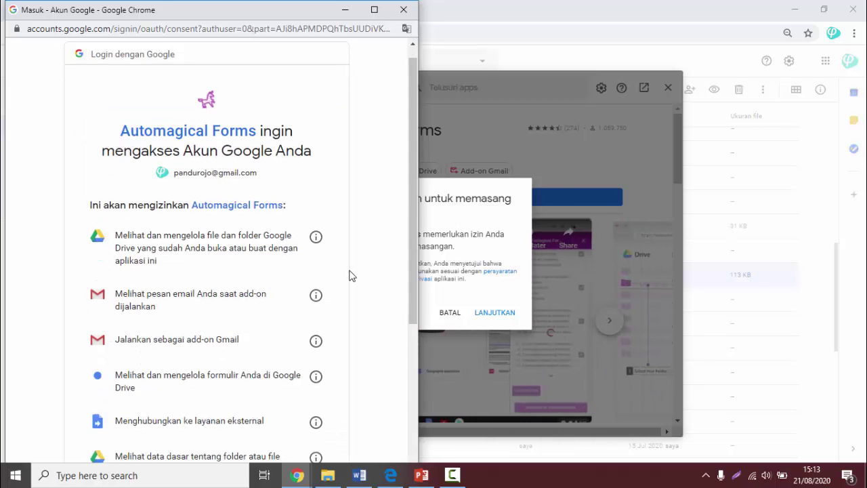
{"action": "scroll", "coordinate": [350, 276], "scroll_direction": "down", "scroll_amount": 5}
{"action": "left_click", "coordinate": [293, 405]}
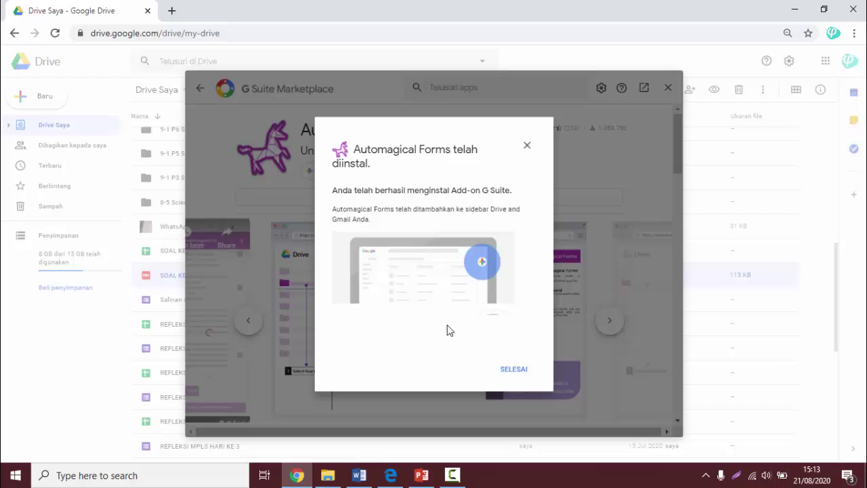
{"action": "left_click", "coordinate": [512, 372]}
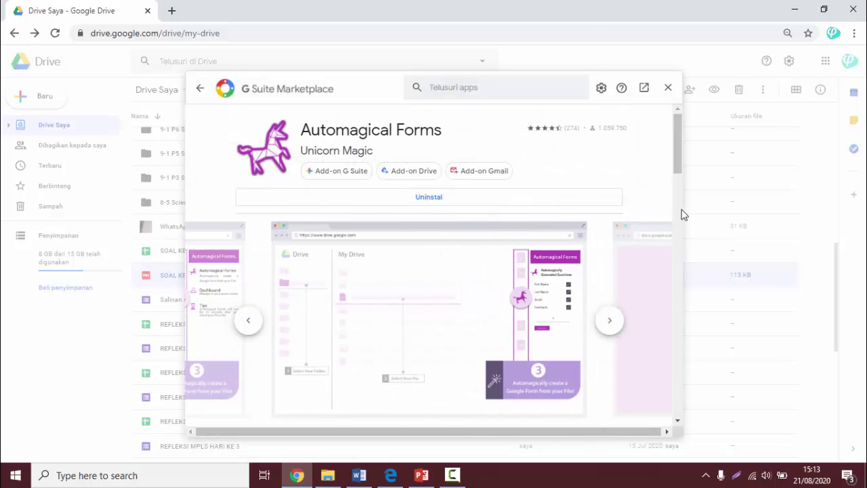
{"action": "left_click", "coordinate": [668, 90]}
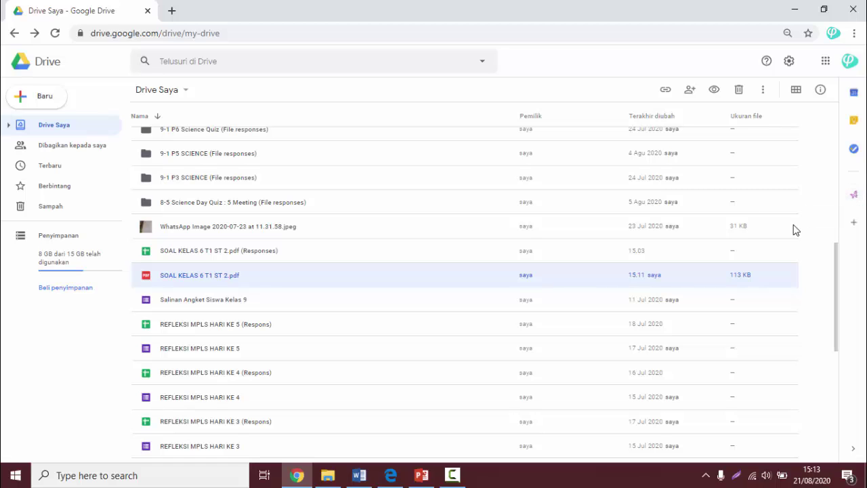
{"action": "left_click", "coordinate": [338, 302]}
{"action": "left_click", "coordinate": [334, 280]}
{"action": "left_click", "coordinate": [332, 244]}
{"action": "left_click", "coordinate": [332, 273]}
{"action": "left_click", "coordinate": [323, 303]}
{"action": "left_click", "coordinate": [321, 273]}
{"action": "left_click", "coordinate": [284, 303]}
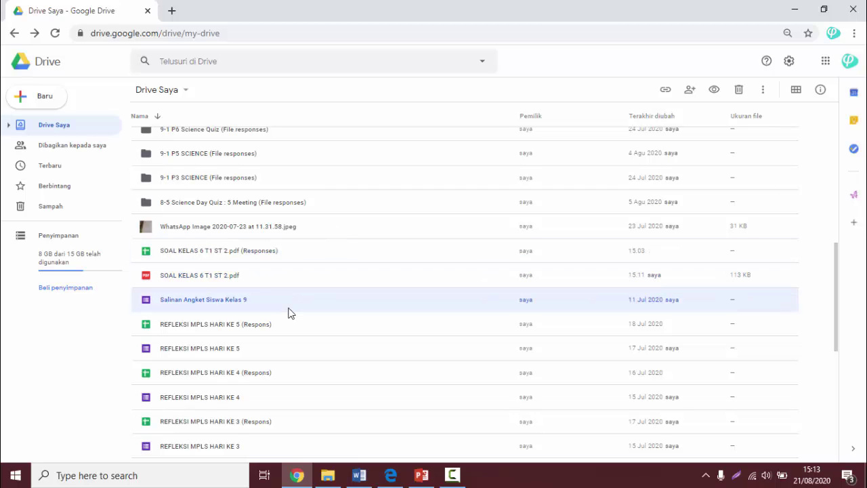
- Select SOAL KELAS 6 T1 ST 2.pdf, grant Automagical Forms access to it, and generate the questions automatically
{"action": "left_click", "coordinate": [262, 279]}
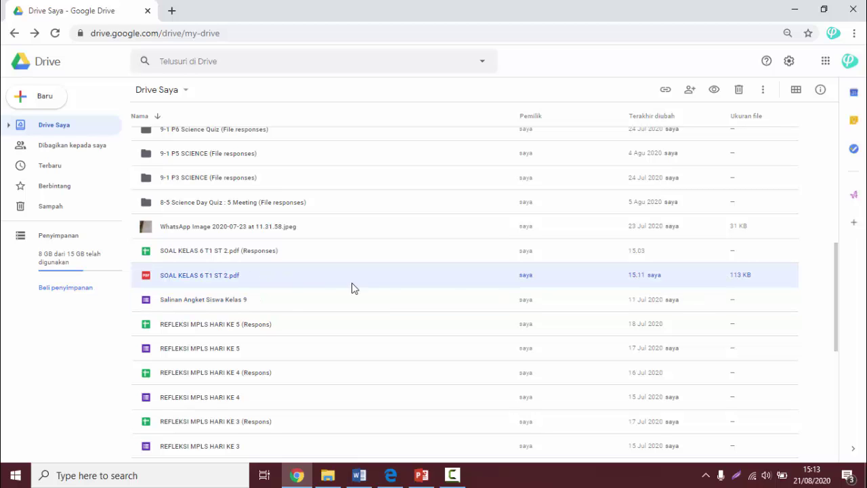
{"action": "left_click", "coordinate": [853, 194]}
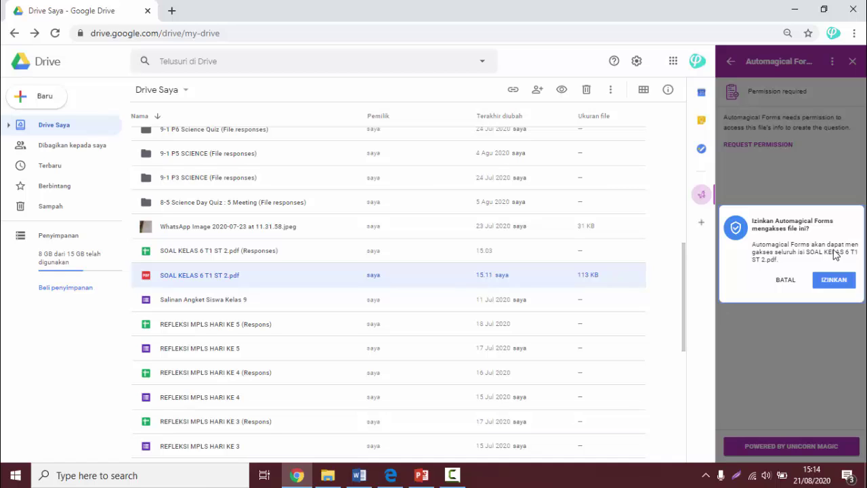
{"action": "left_click", "coordinate": [830, 283]}
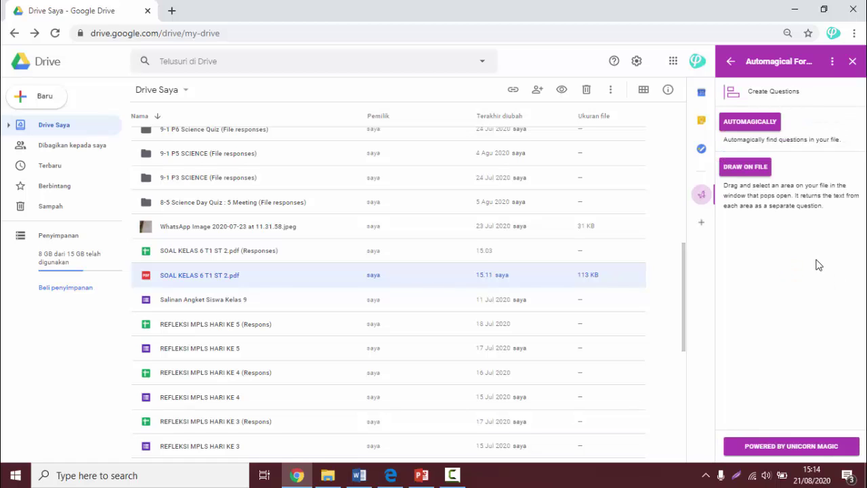
{"action": "left_click", "coordinate": [766, 126]}
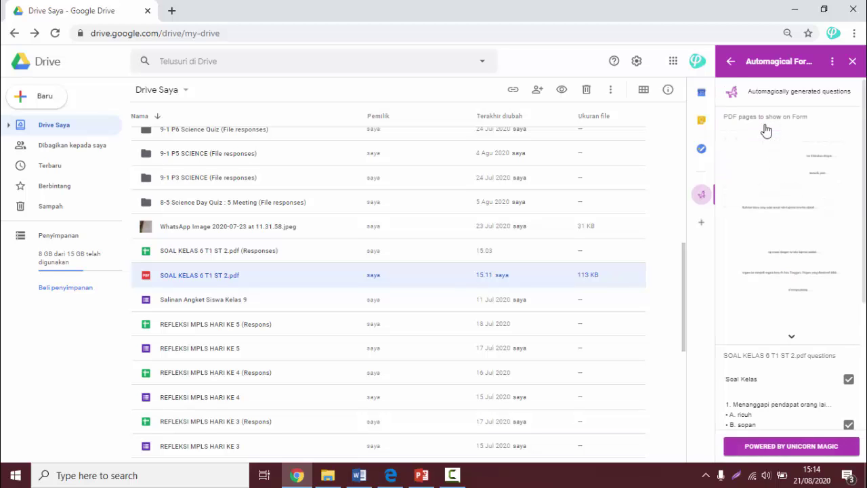
- Expand the list of questions generated from SOAL KELAS 6 T1 ST 2.pdf and review the questions with their answer options
{"action": "scroll", "coordinate": [790, 203], "scroll_direction": "down", "scroll_amount": 4}
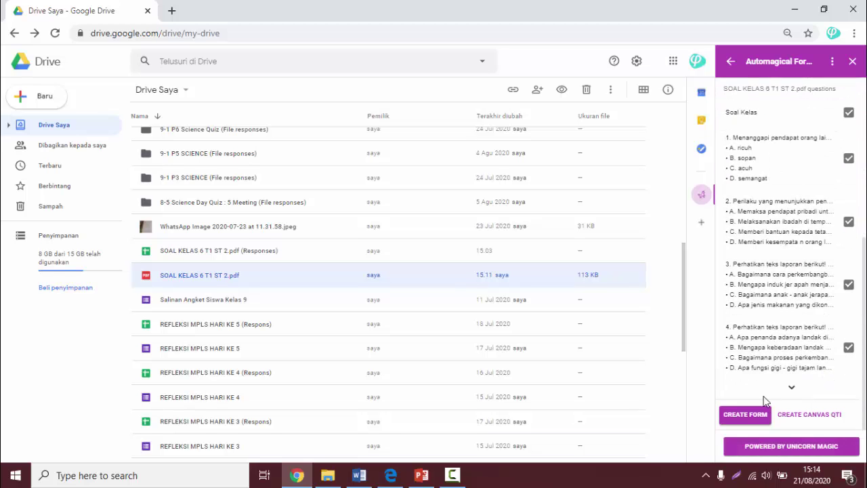
{"action": "scroll", "coordinate": [794, 325], "scroll_direction": "up", "scroll_amount": 4}
{"action": "scroll", "coordinate": [793, 224], "scroll_direction": "down", "scroll_amount": 4}
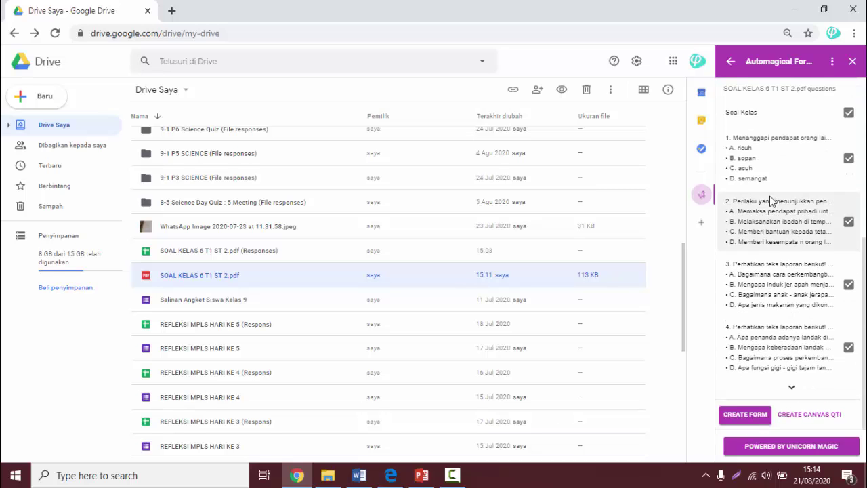
{"action": "scroll", "coordinate": [769, 196], "scroll_direction": "up", "scroll_amount": 4}
{"action": "scroll", "coordinate": [770, 198], "scroll_direction": "down", "scroll_amount": 4}
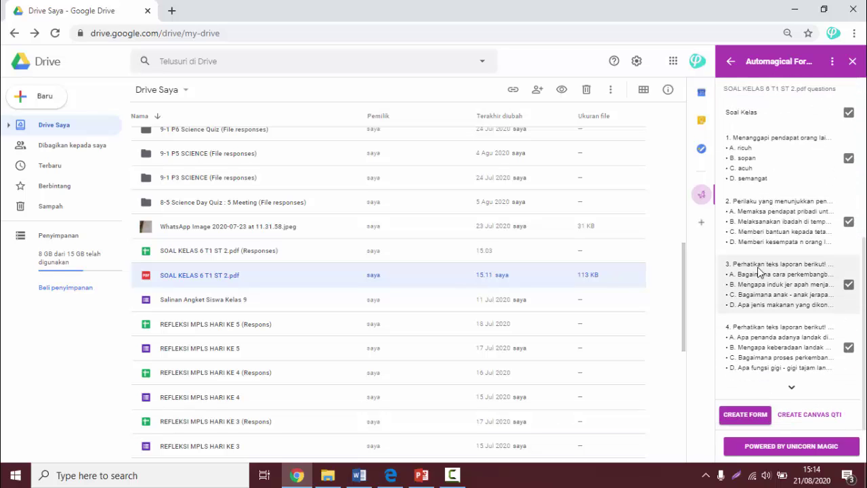
{"action": "left_click", "coordinate": [791, 387]}
{"action": "scroll", "coordinate": [792, 328], "scroll_direction": "down", "scroll_amount": 5}
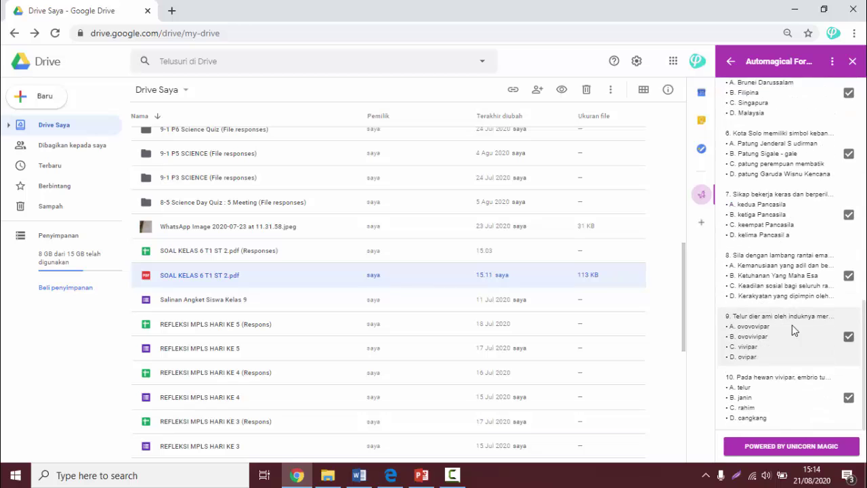
{"action": "scroll", "coordinate": [792, 324], "scroll_direction": "down", "scroll_amount": 2}
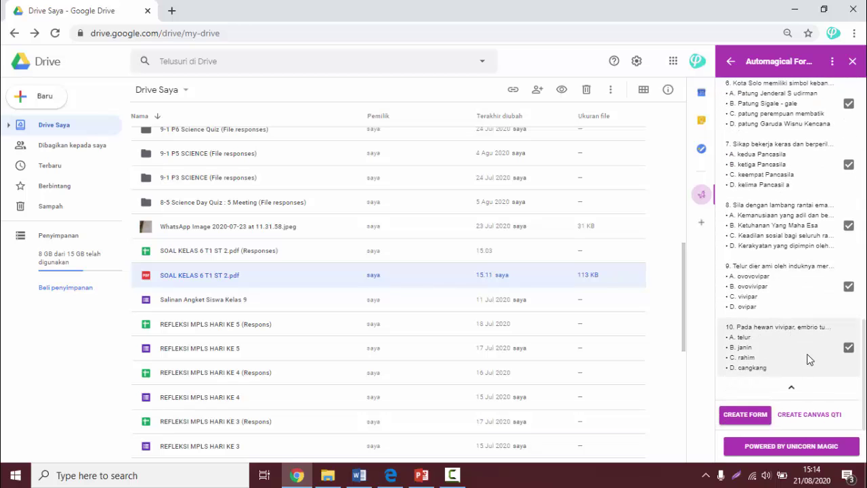
{"action": "scroll", "coordinate": [769, 313], "scroll_direction": "up", "scroll_amount": 10}
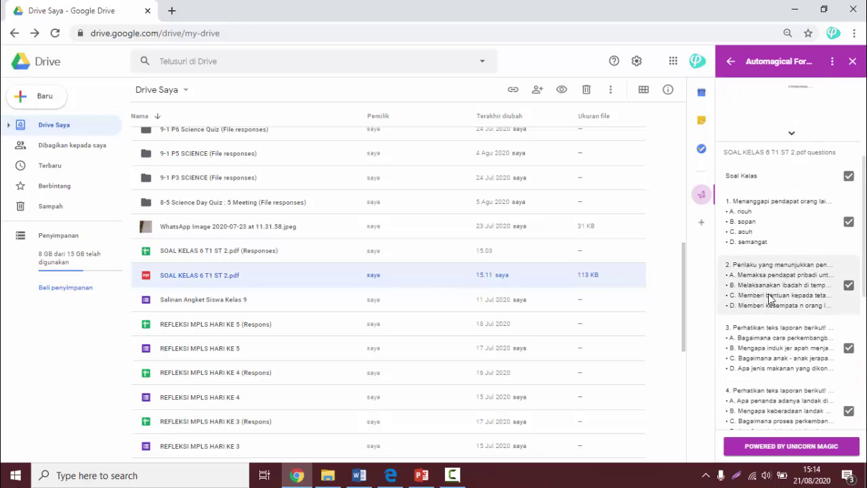
{"action": "scroll", "coordinate": [761, 255], "scroll_direction": "down", "scroll_amount": 6}
{"action": "scroll", "coordinate": [763, 264], "scroll_direction": "down", "scroll_amount": 5}
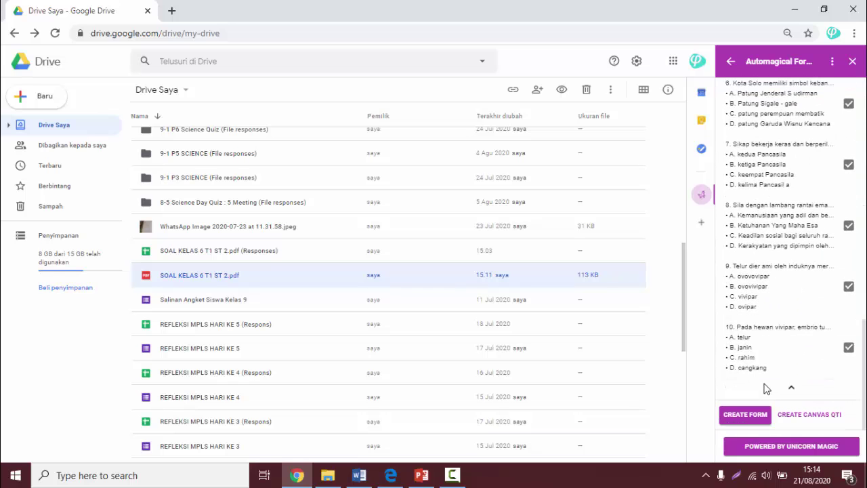
- Create a Google Form from all the generated questions and open it for editing
{"action": "left_click", "coordinate": [743, 417]}
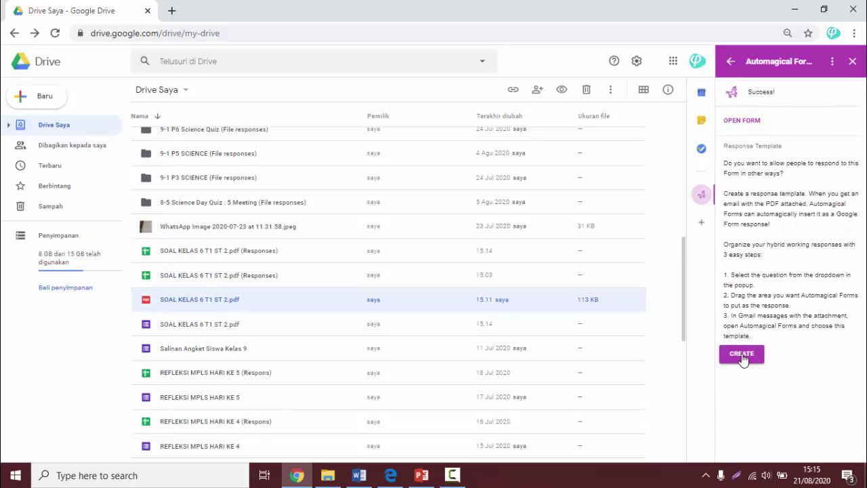
{"action": "left_click", "coordinate": [742, 122]}
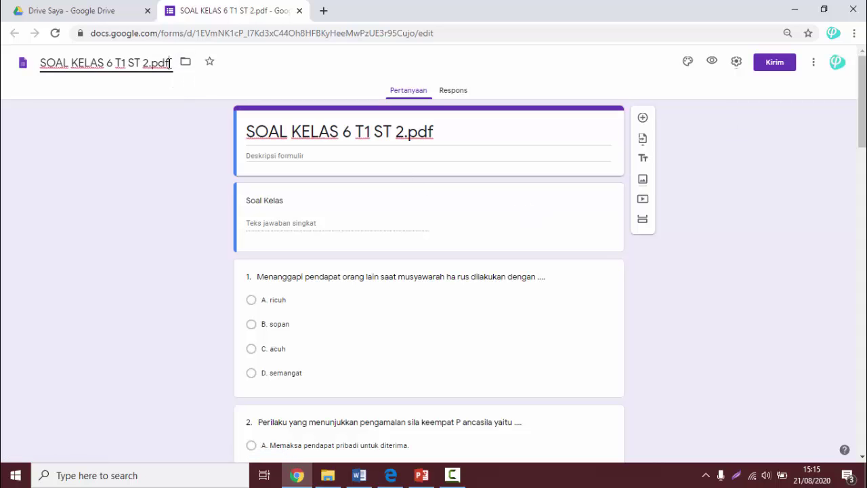
- Remove the .pdf ending from both the form's file name and its title, leaving SOAL KELAS 6 T1 ST 2
{"action": "left_click", "coordinate": [169, 62]}
{"action": "key", "text": "BackSpace"}
{"action": "key", "text": "BackSpace"}
{"action": "key", "text": "BackSpace"}
{"action": "key", "text": "BackSpace"}
{"action": "left_click", "coordinate": [447, 136]}
{"action": "key", "text": "BackSpace"}
{"action": "key", "text": "BackSpace"}
{"action": "key", "text": "BackSpace"}
{"action": "key", "text": "BackSpace"}
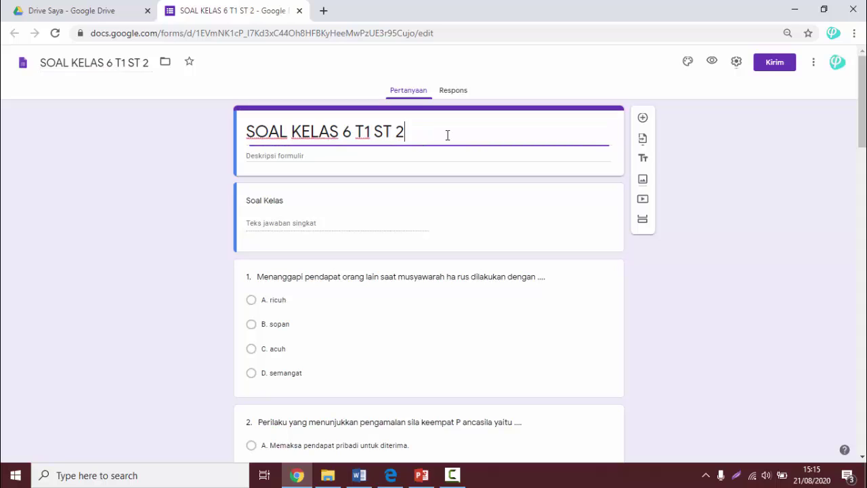
- Enter the form description "Kerjakan soal berikut ini dengan memilih jawaban yang tepat"
{"action": "left_click", "coordinate": [384, 158]}
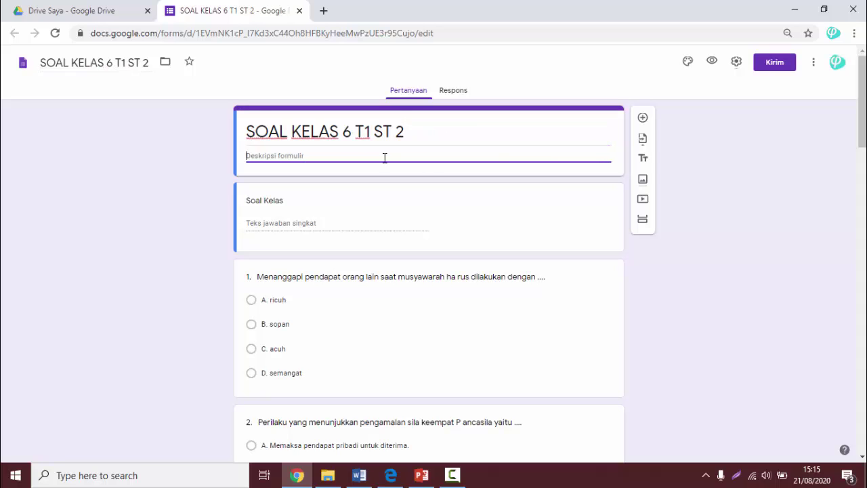
{"action": "type", "text": "Kerjakan soal berikut i"}
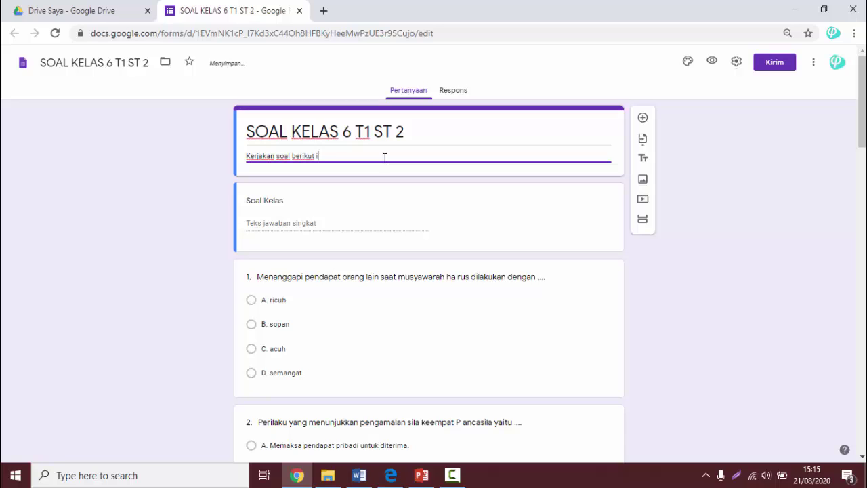
{"action": "type", "text": "ni dengan mem"}
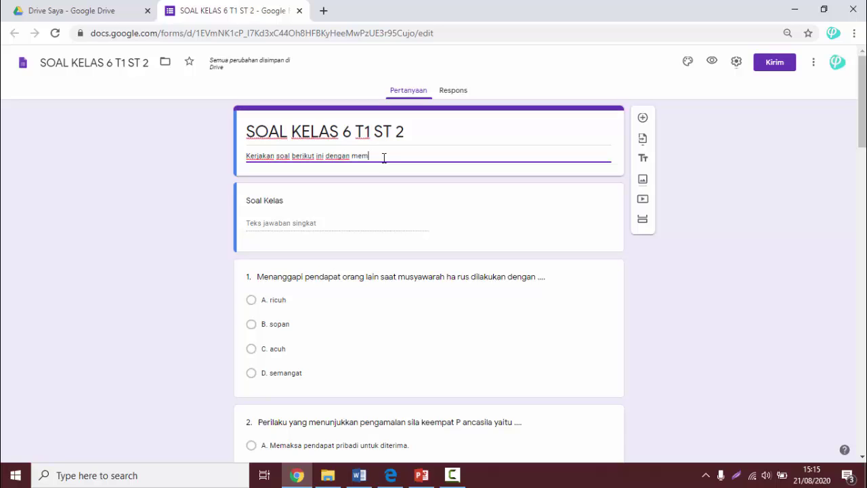
{"action": "type", "text": "ilih jawaaban yang tepat"}
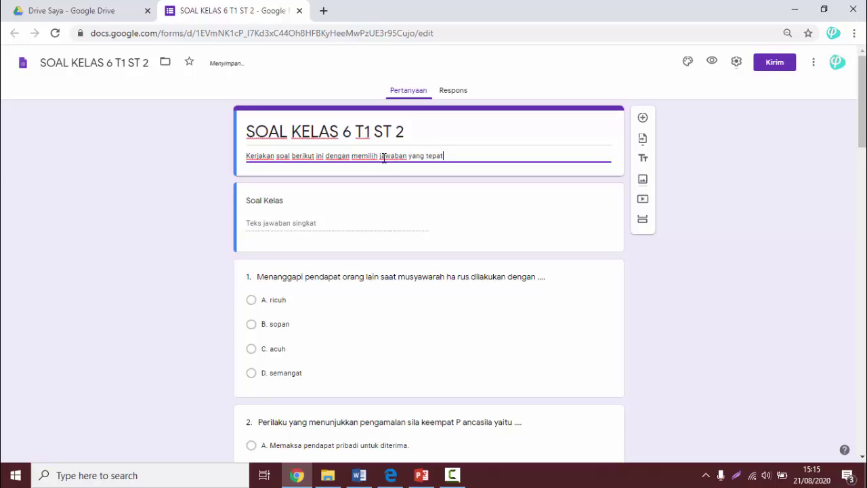
- Rename the Soal Kelas question to "Nama Siswa" and make it required
{"action": "left_click", "coordinate": [324, 202]}
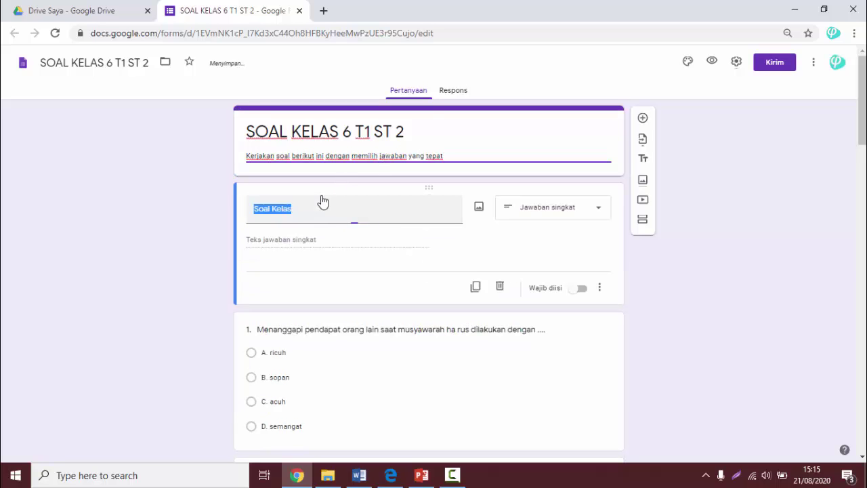
{"action": "type", "text": "Nama Siswa"}
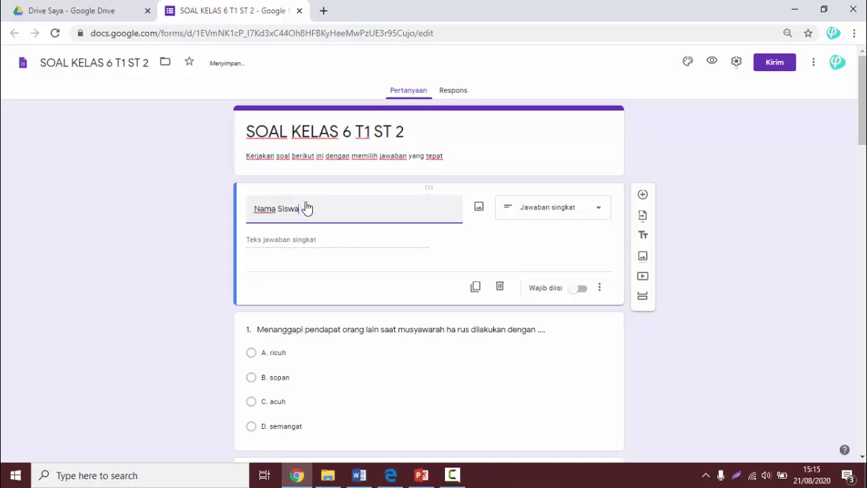
{"action": "left_click", "coordinate": [578, 289]}
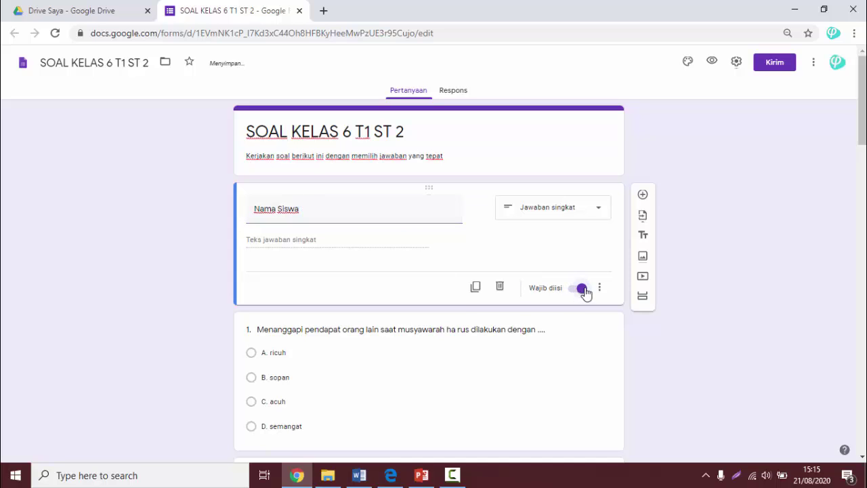
- Add a required question titled "Kelas" below Nama Siswa
{"action": "left_click", "coordinate": [643, 195]}
{"action": "type", "text": "Kelas"}
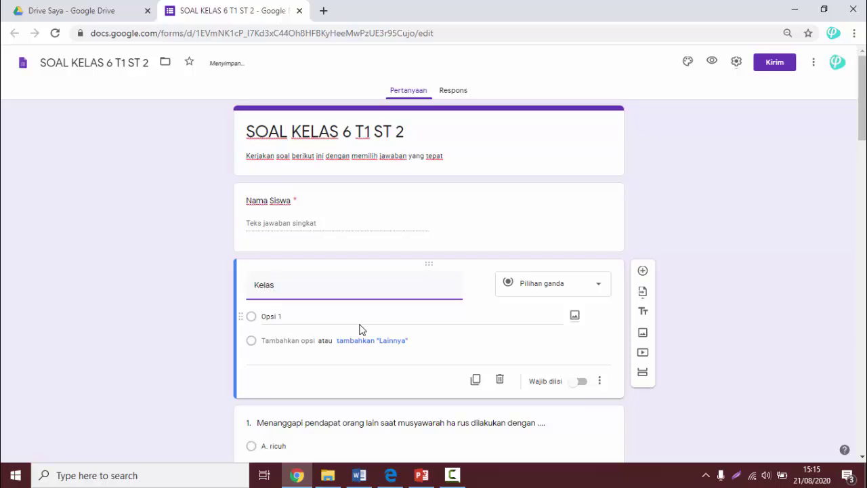
{"action": "left_click", "coordinate": [580, 381]}
- Add a required short-answer question titled "Nomor Absen" below the Kelas question
{"action": "left_click", "coordinate": [640, 273]}
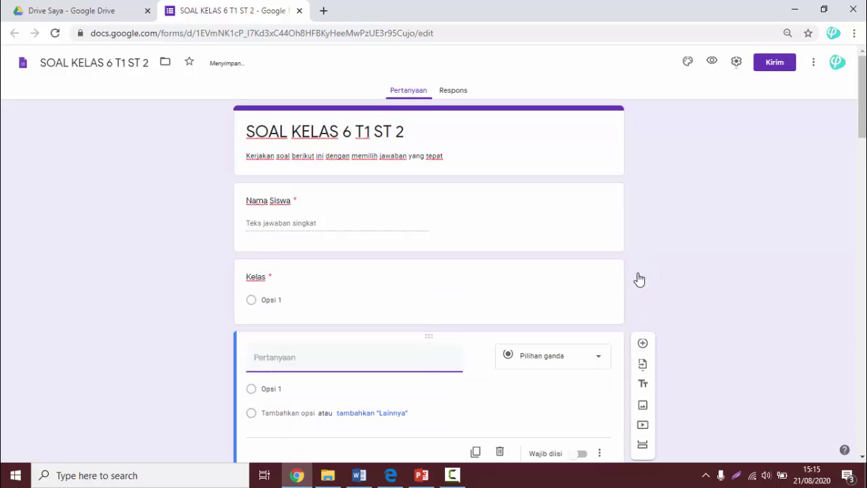
{"action": "type", "text": "Nomor Absen"}
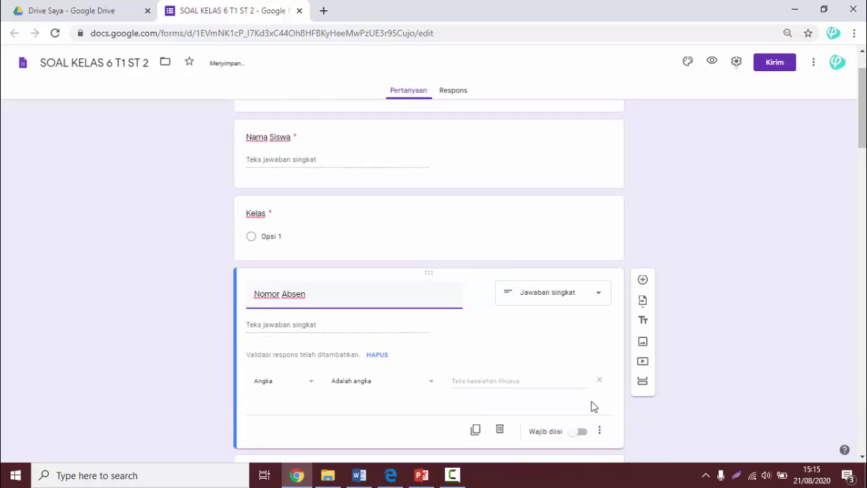
{"action": "left_click", "coordinate": [576, 433]}
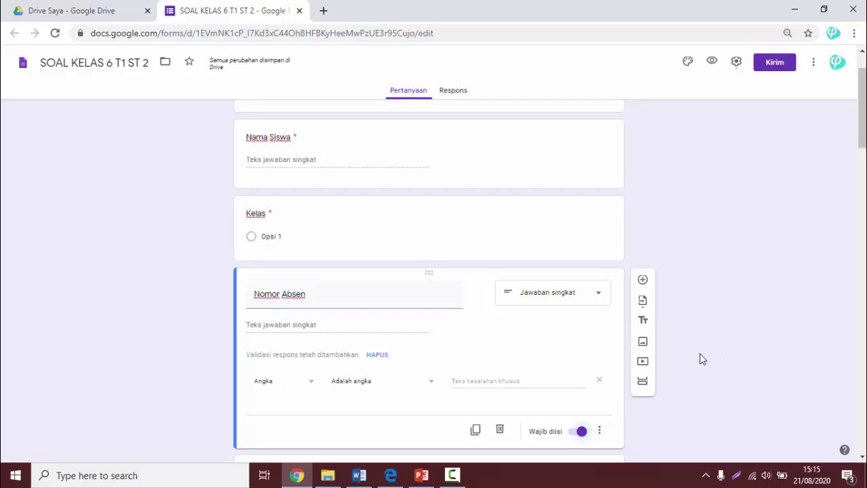
- Change the Kelas question's type to short answer (Jawaban singkat)
{"action": "left_click", "coordinate": [273, 236]}
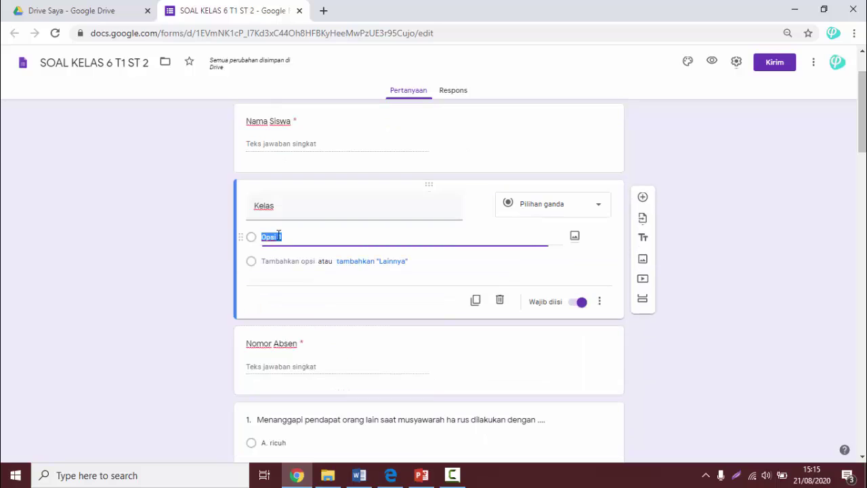
{"action": "left_click", "coordinate": [556, 210]}
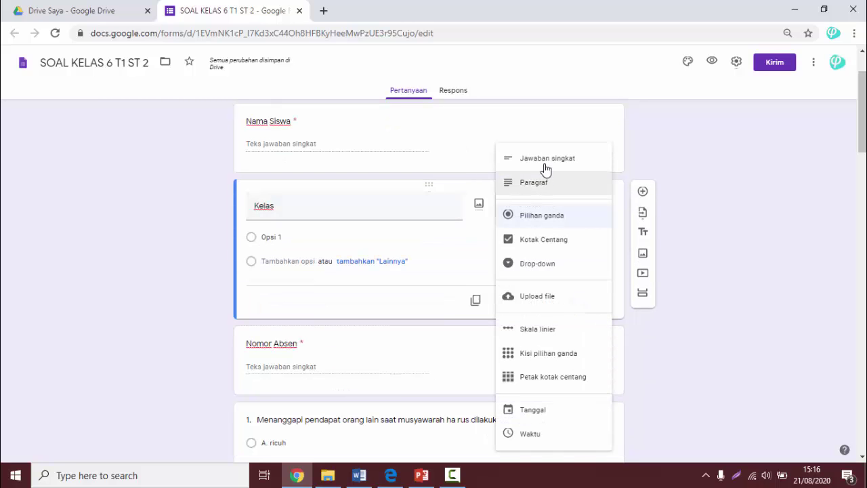
{"action": "left_click", "coordinate": [540, 169]}
- Look through the imported multiple-choice questions 1 to 10 and their answer options
{"action": "scroll", "coordinate": [759, 250], "scroll_direction": "down", "scroll_amount": 2}
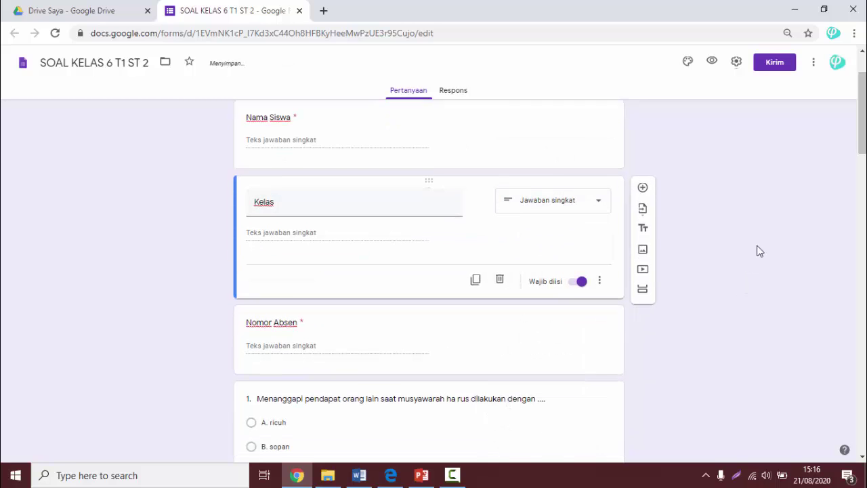
{"action": "scroll", "coordinate": [429, 281], "scroll_direction": "down", "scroll_amount": 5}
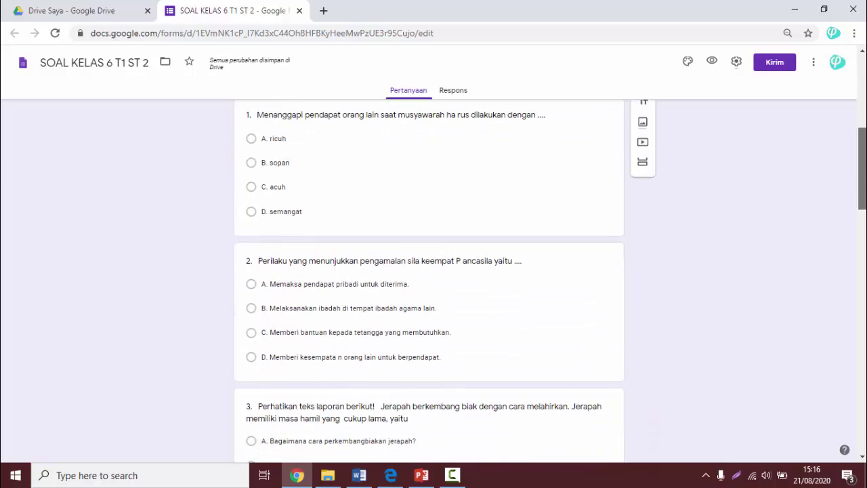
{"action": "scroll", "coordinate": [429, 282], "scroll_direction": "down", "scroll_amount": 9}
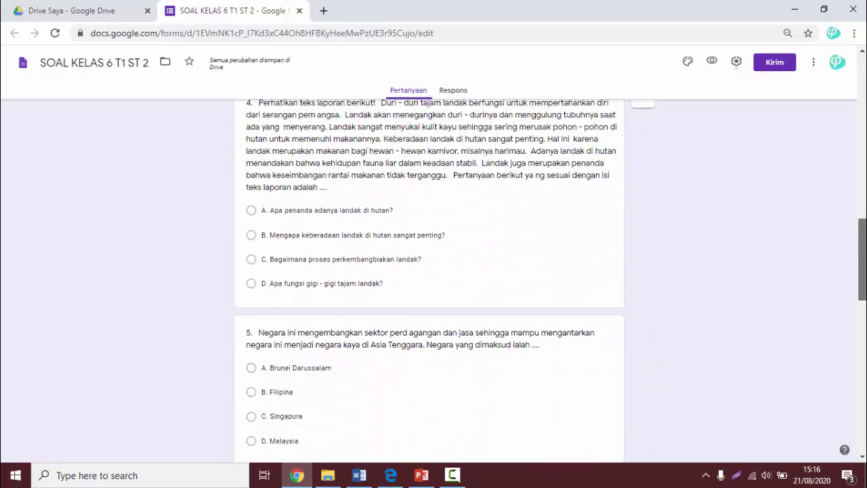
{"action": "scroll", "coordinate": [429, 281], "scroll_direction": "down", "scroll_amount": 6}
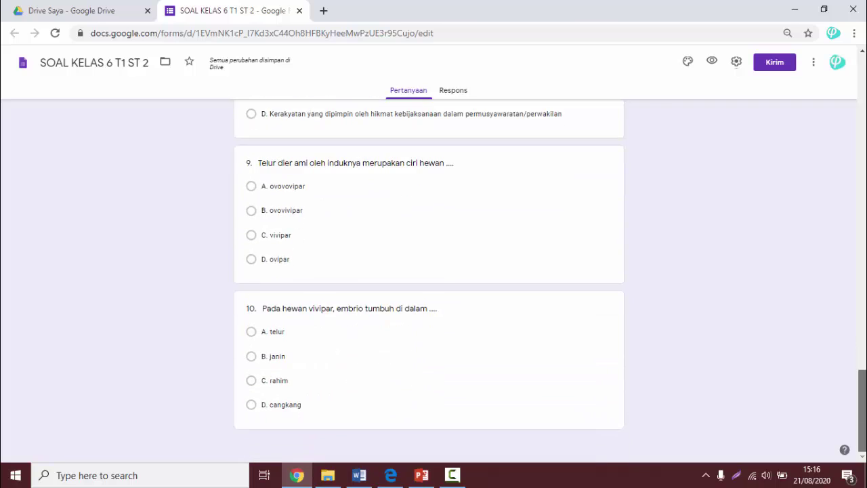
{"action": "scroll", "coordinate": [429, 282], "scroll_direction": "up", "scroll_amount": 8}
{"action": "scroll", "coordinate": [861, 196], "scroll_direction": "up", "scroll_amount": 13}
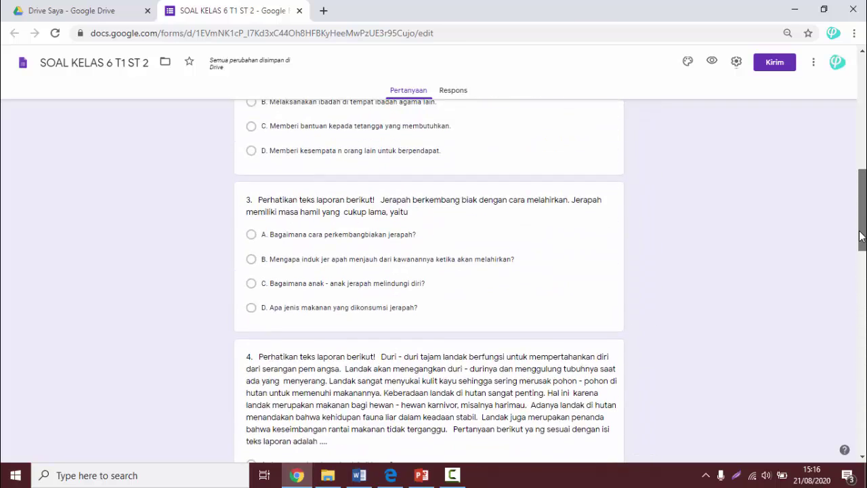
{"action": "scroll", "coordinate": [861, 196], "scroll_direction": "up", "scroll_amount": 2}
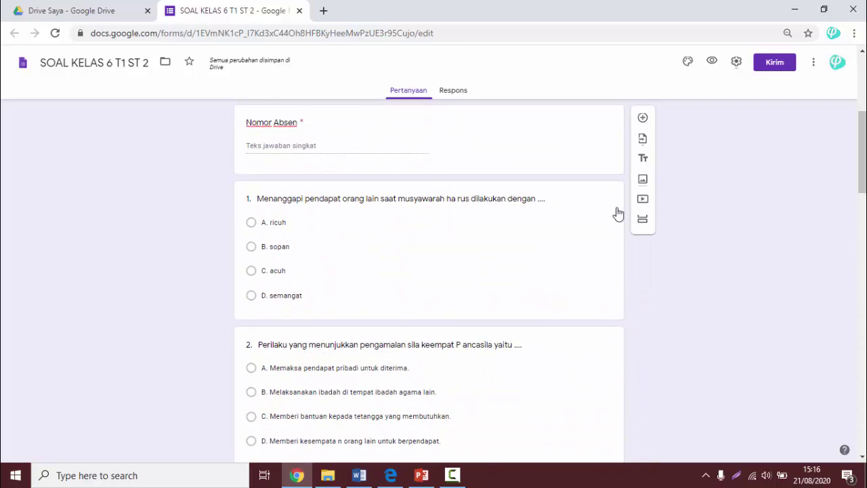
{"action": "scroll", "coordinate": [701, 244], "scroll_direction": "down", "scroll_amount": 3}
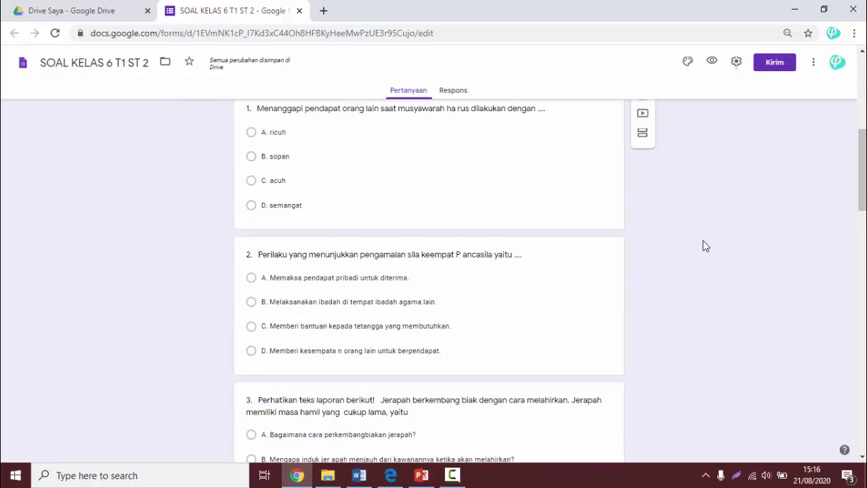
{"action": "scroll", "coordinate": [681, 255], "scroll_direction": "down", "scroll_amount": 1}
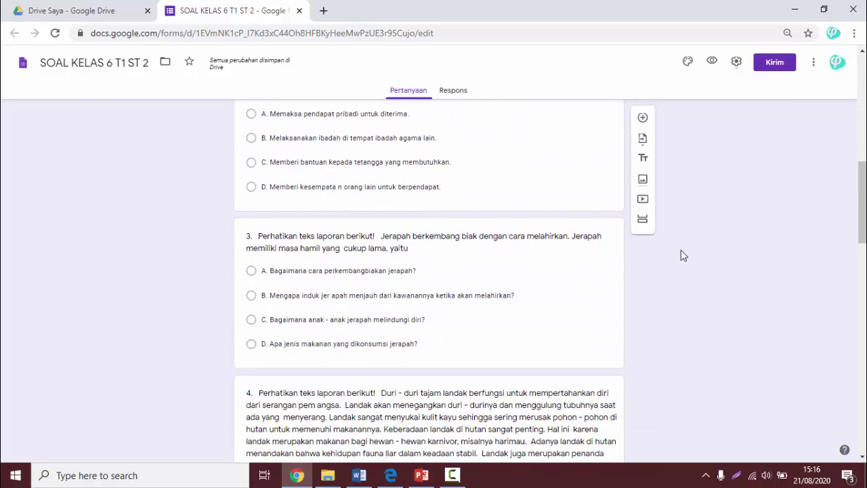
{"action": "scroll", "coordinate": [680, 264], "scroll_direction": "down", "scroll_amount": 5}
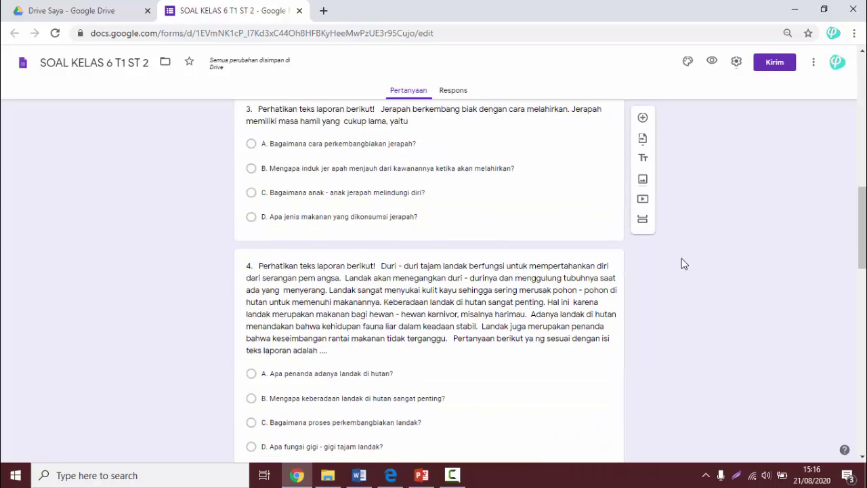
{"action": "scroll", "coordinate": [672, 242], "scroll_direction": "up", "scroll_amount": 15}
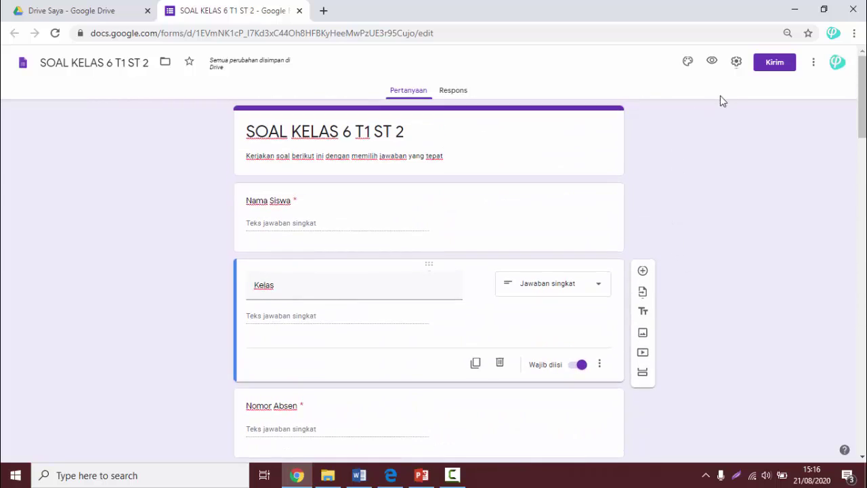
- Turn the form into a quiz (Jadikan ini sebagai kuis) in its settings and save them
{"action": "left_click", "coordinate": [737, 63]}
{"action": "left_click", "coordinate": [540, 114]}
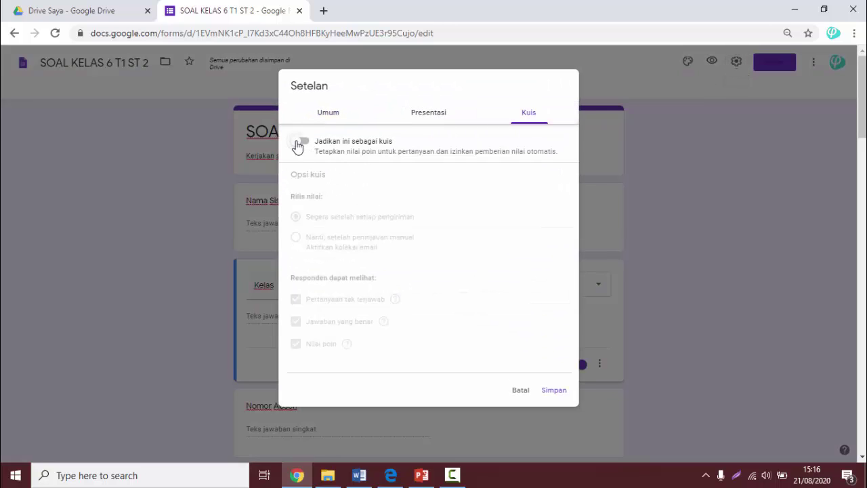
{"action": "left_click", "coordinate": [299, 144]}
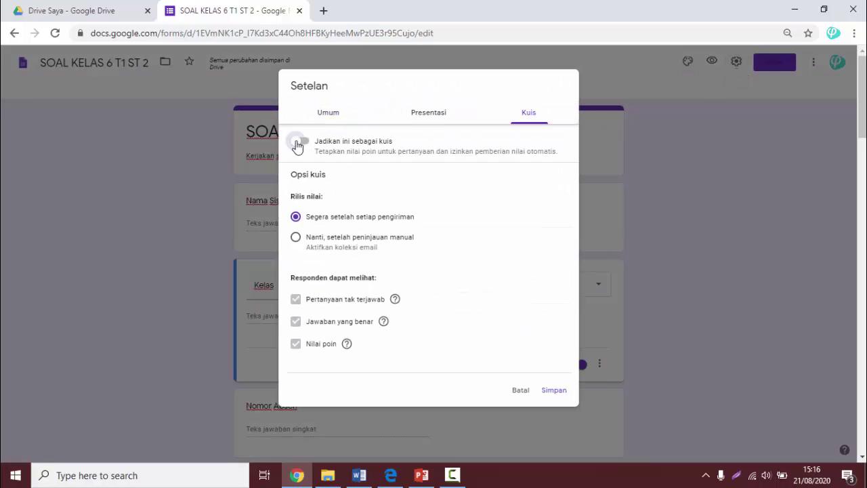
{"action": "left_click", "coordinate": [555, 392]}
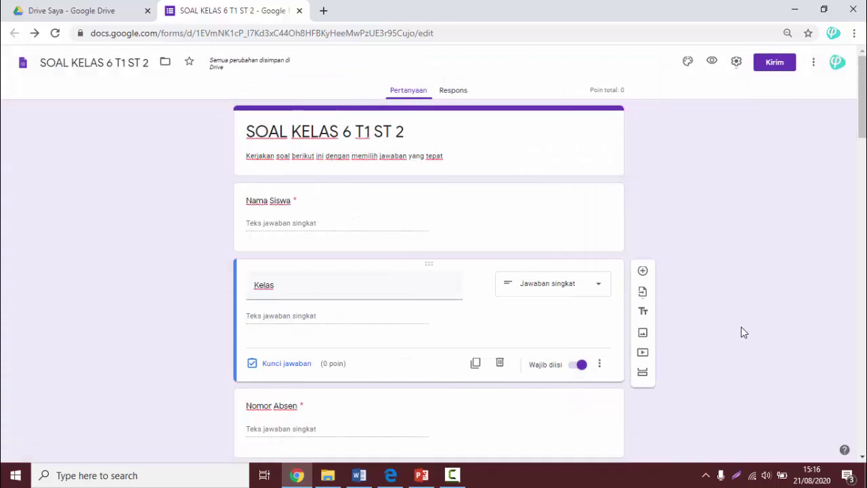
- Set question 1's answer key to "B. sopan" and its value to 10 points
{"action": "scroll", "coordinate": [685, 324], "scroll_direction": "down", "scroll_amount": 4}
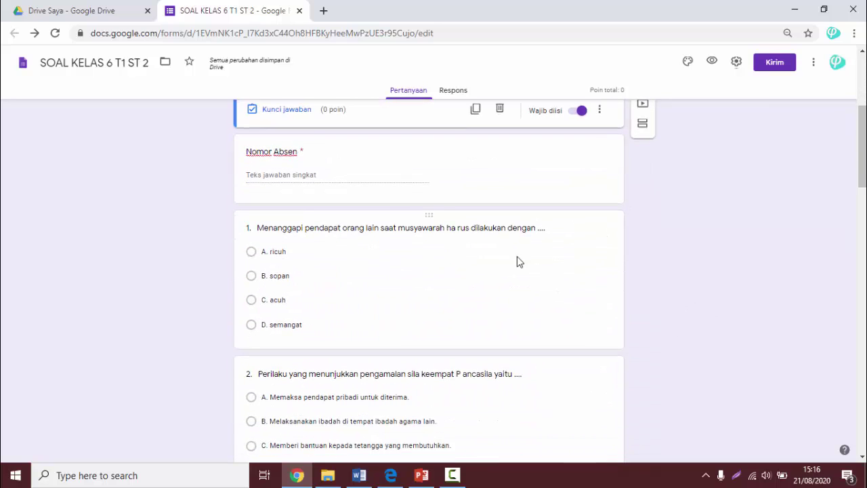
{"action": "left_click", "coordinate": [427, 215]}
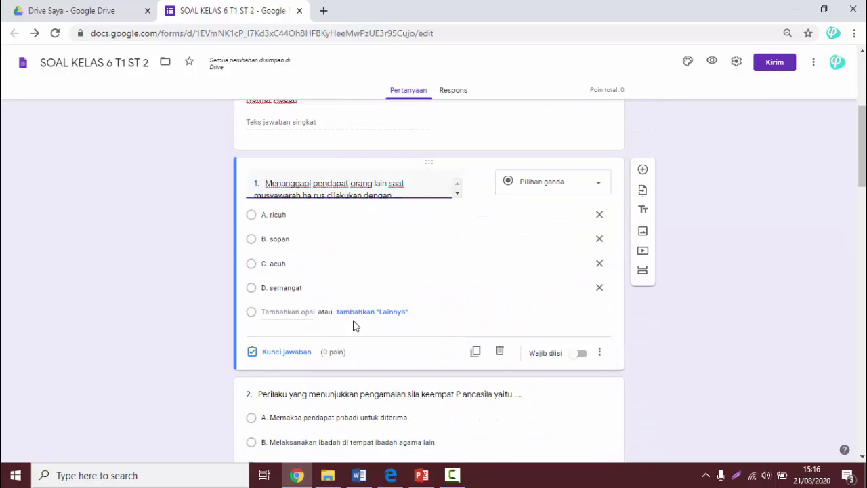
{"action": "left_click", "coordinate": [303, 352]}
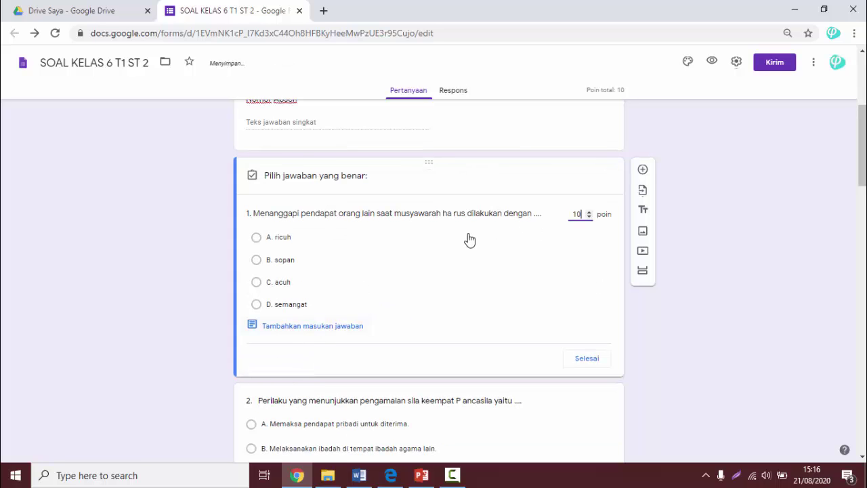
{"action": "left_click", "coordinate": [279, 270]}
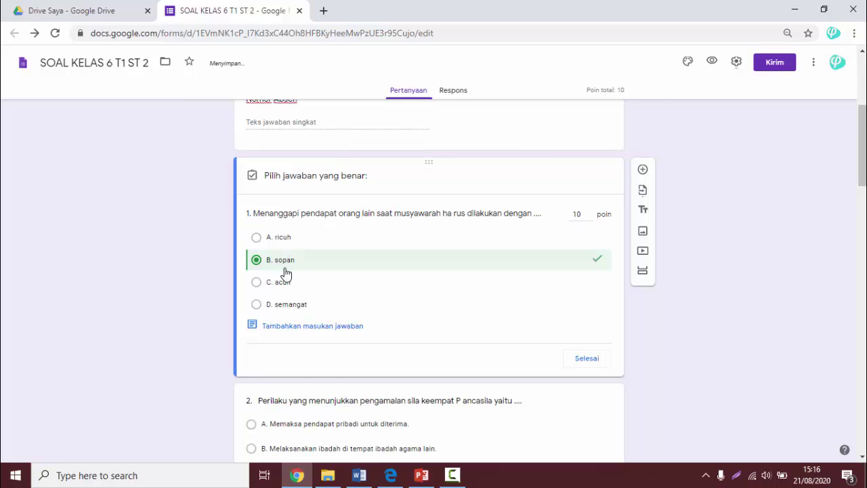
- Set question 2's answer key to option D, about giving others the chance to voice opinions, worth 10 points
{"action": "scroll", "coordinate": [284, 273], "scroll_direction": "down", "scroll_amount": 2}
{"action": "left_click", "coordinate": [289, 273]}
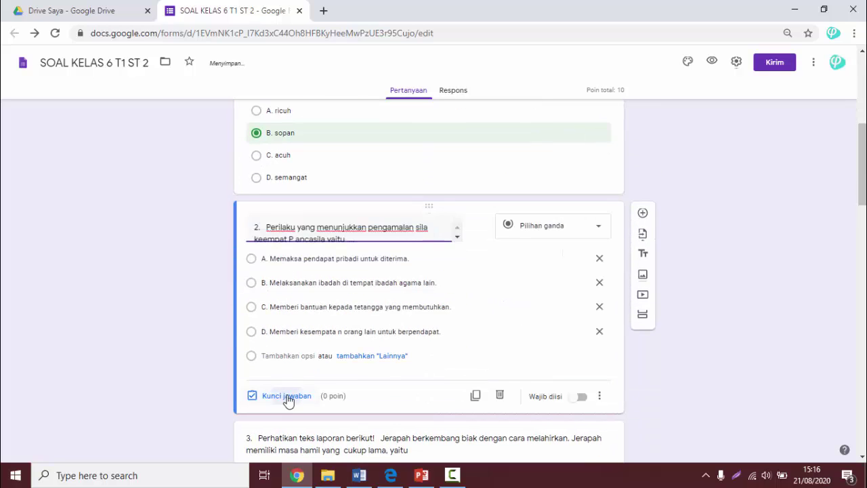
{"action": "left_click", "coordinate": [286, 397]}
{"action": "left_click", "coordinate": [302, 349]}
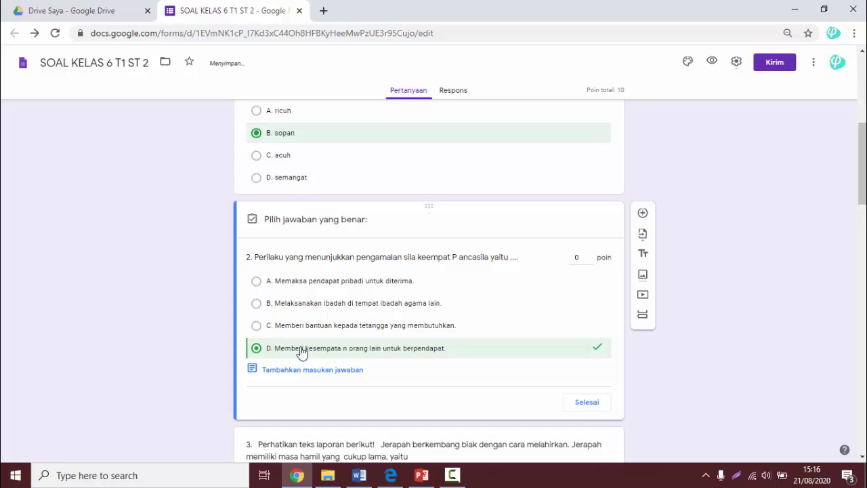
{"action": "left_click", "coordinate": [589, 261]}
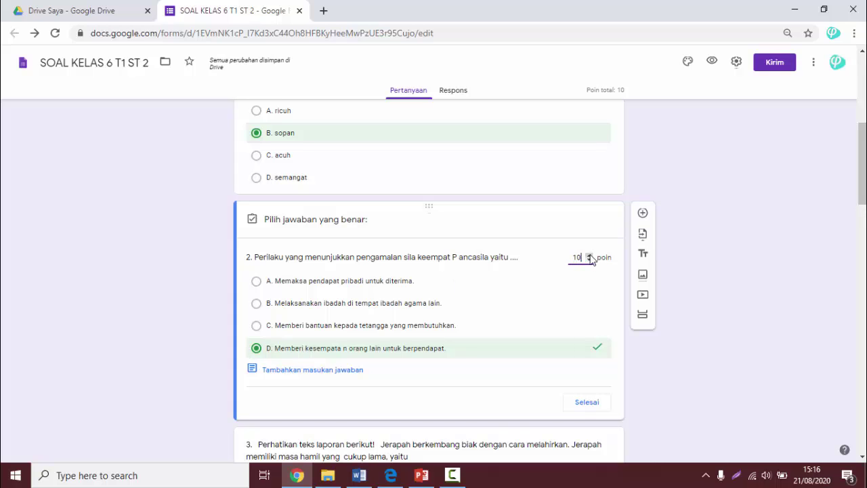
{"action": "type", "text": "10"}
- Set question 3's answer key to "A. Bagaimana cara perkembangbiakan jerapah?" and its value to 10 points
{"action": "scroll", "coordinate": [530, 285], "scroll_direction": "down", "scroll_amount": 4}
{"action": "left_click", "coordinate": [440, 192]}
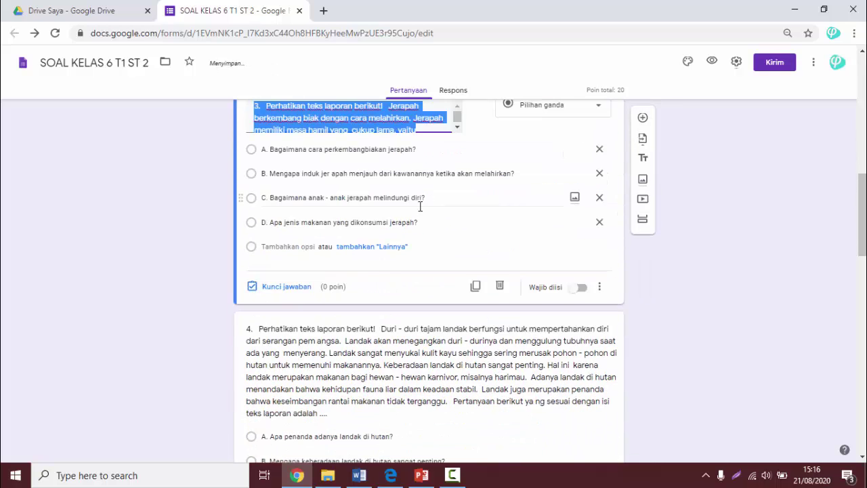
{"action": "left_click", "coordinate": [290, 289]}
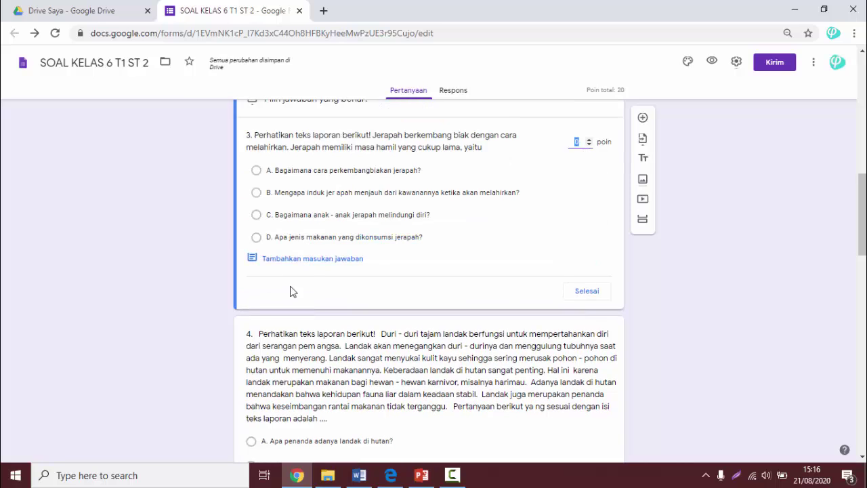
{"action": "left_click", "coordinate": [288, 171]}
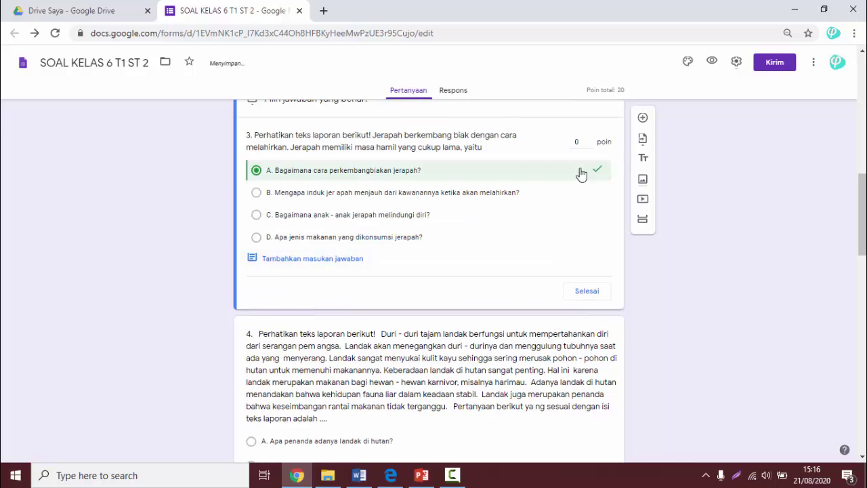
{"action": "left_click", "coordinate": [590, 140]}
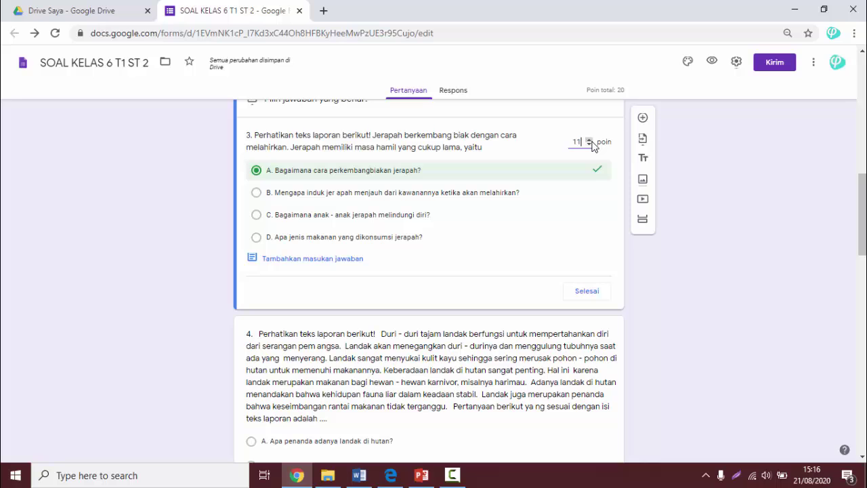
{"action": "type", "text": "0"}
- Set question 4's answer key to "B. Mengapa keberadaan landak di hutan sangat penting?" and its value to 10 points
{"action": "left_click", "coordinate": [384, 327]}
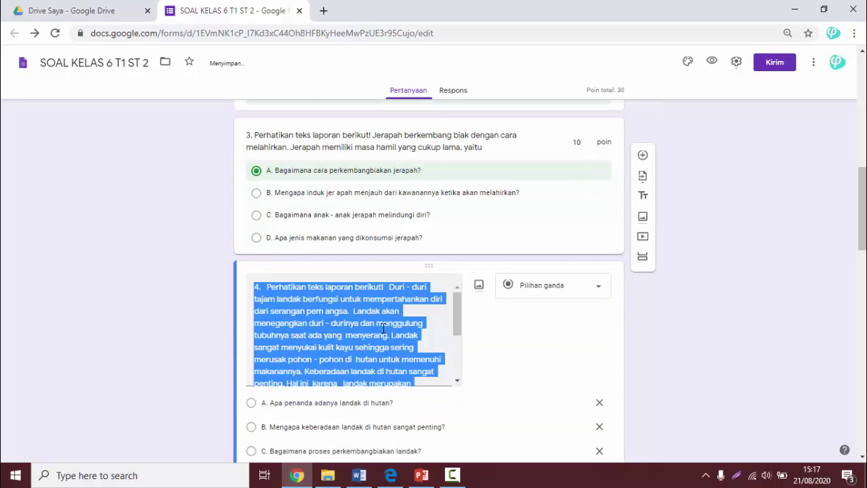
{"action": "scroll", "coordinate": [383, 328], "scroll_direction": "down", "scroll_amount": 3}
{"action": "left_click_drag", "start_coordinate": [863, 233], "coordinate": [862, 270]}
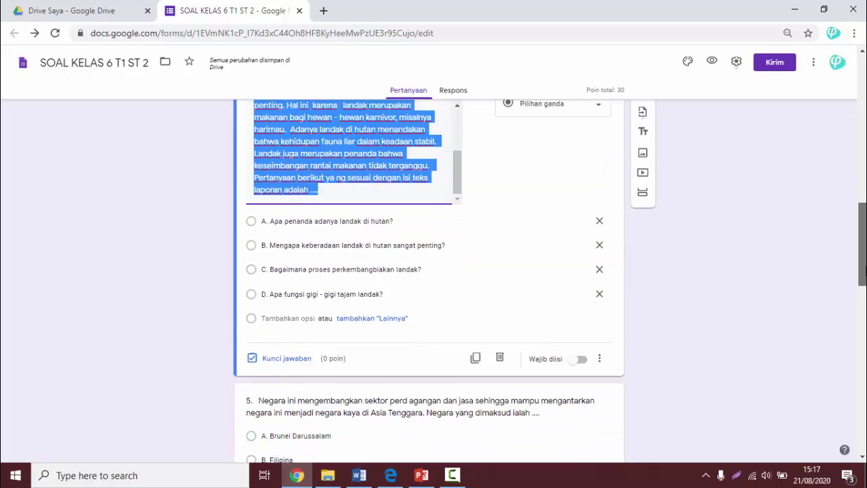
{"action": "left_click", "coordinate": [298, 314]}
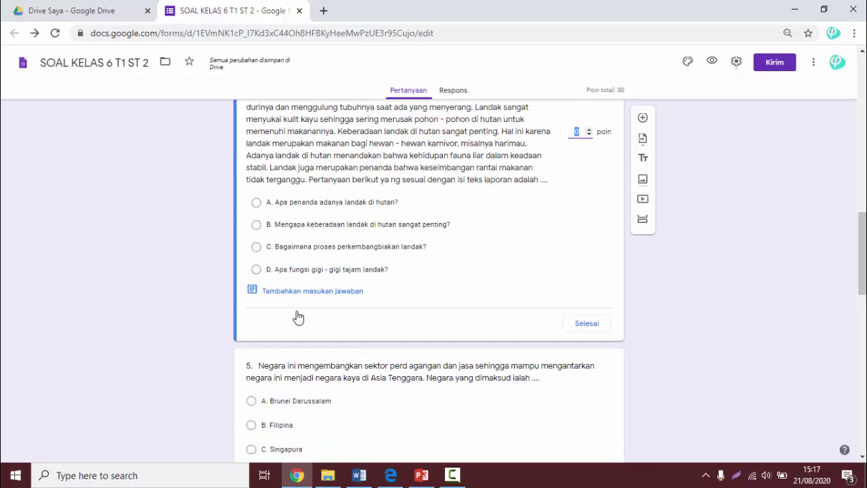
{"action": "left_click", "coordinate": [280, 225]}
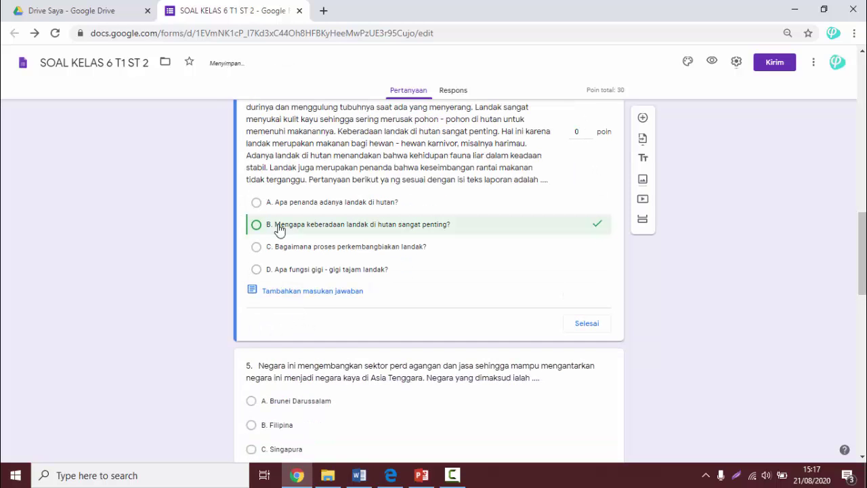
{"action": "left_click", "coordinate": [582, 134]}
{"action": "key", "text": "BackSpace"}
{"action": "type", "text": "10"}
- Set question 5's answer key to "C. Singapura" and its value to 10 points
{"action": "scroll", "coordinate": [684, 120], "scroll_direction": "down", "scroll_amount": 4}
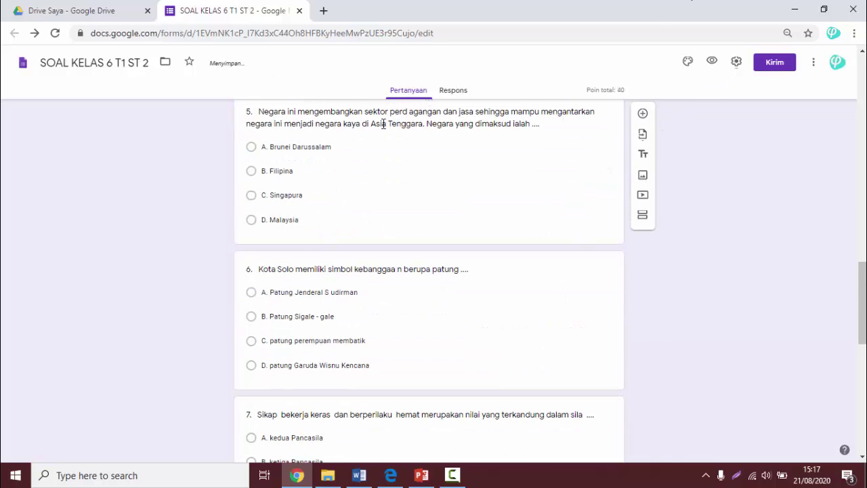
{"action": "left_click", "coordinate": [408, 129]}
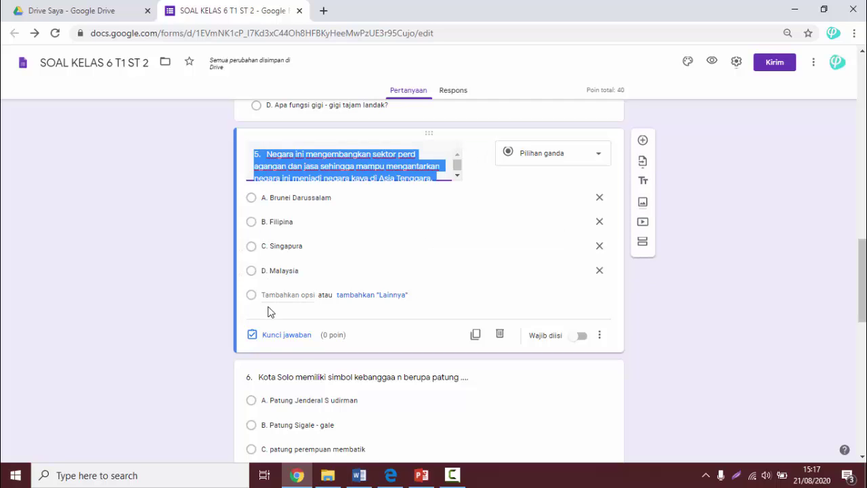
{"action": "left_click", "coordinate": [269, 336]}
{"action": "left_click", "coordinate": [280, 276]}
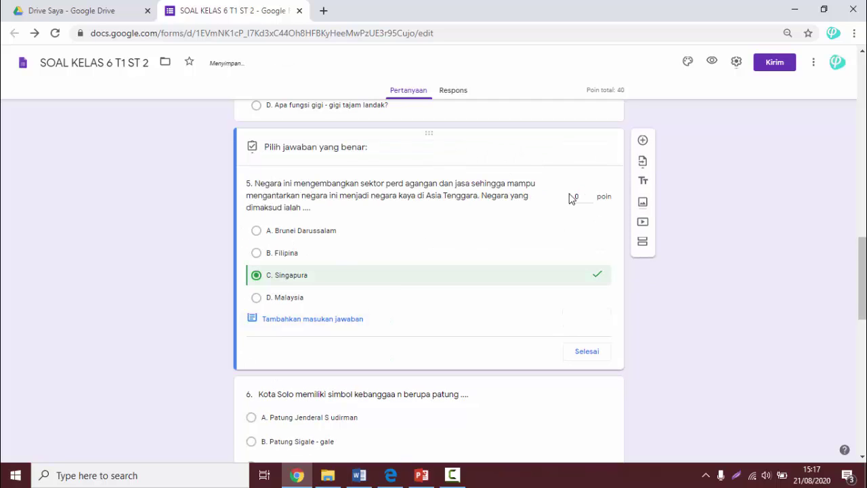
{"action": "left_click", "coordinate": [588, 195]}
- Set question 6's answer key to "C. patung perempuan membatik" and its value to 10 points
{"action": "left_click", "coordinate": [441, 259]}
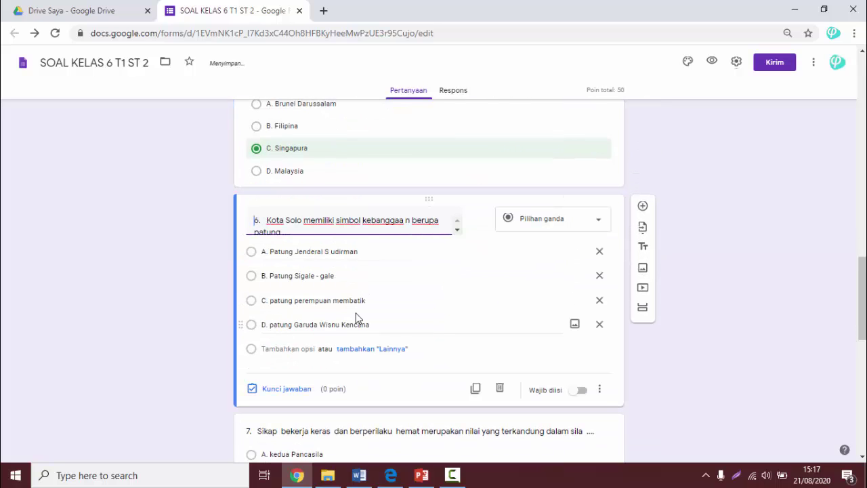
{"action": "left_click", "coordinate": [275, 390]}
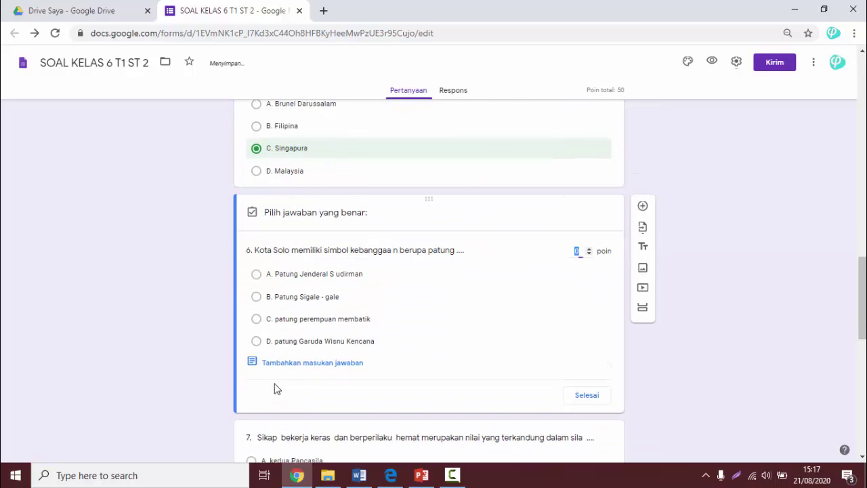
{"action": "left_click", "coordinate": [285, 320]}
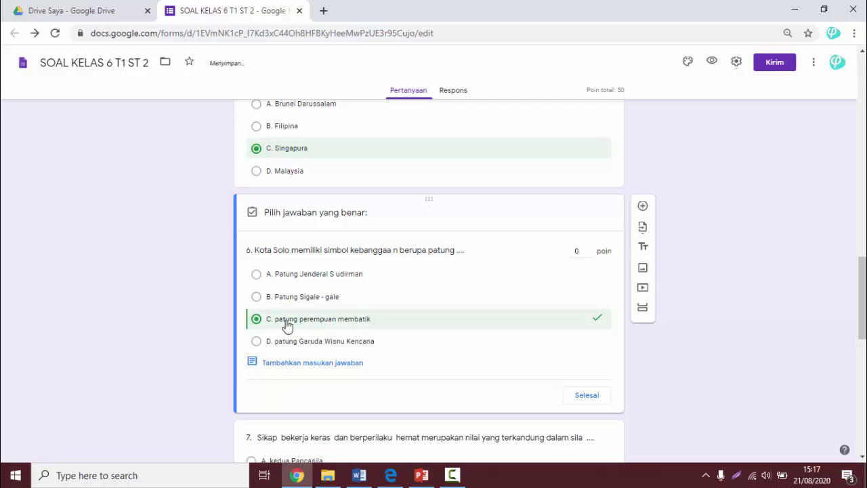
{"action": "left_click", "coordinate": [589, 248]}
{"action": "type", "text": "10"}
- Set question 7's answer key to "A. kedua Pancasila" and its value to 10 points
{"action": "scroll", "coordinate": [451, 238], "scroll_direction": "down", "scroll_amount": 3}
{"action": "left_click", "coordinate": [450, 238]}
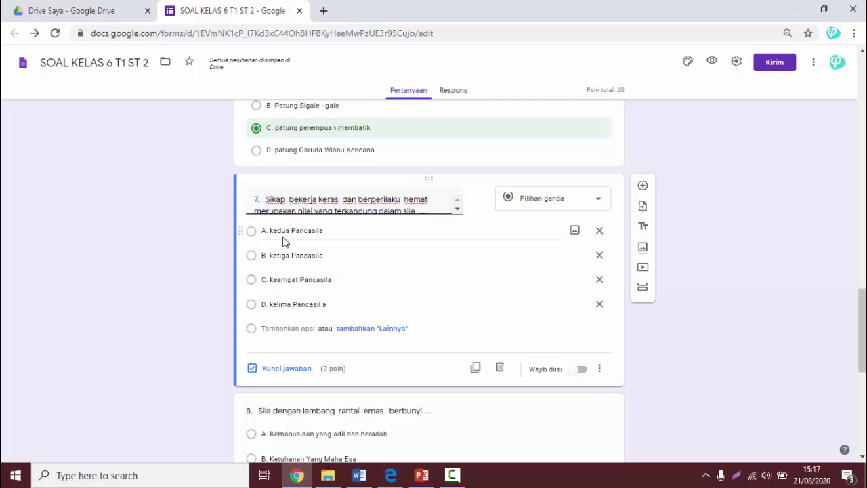
{"action": "left_click", "coordinate": [279, 369]}
{"action": "left_click", "coordinate": [281, 266]}
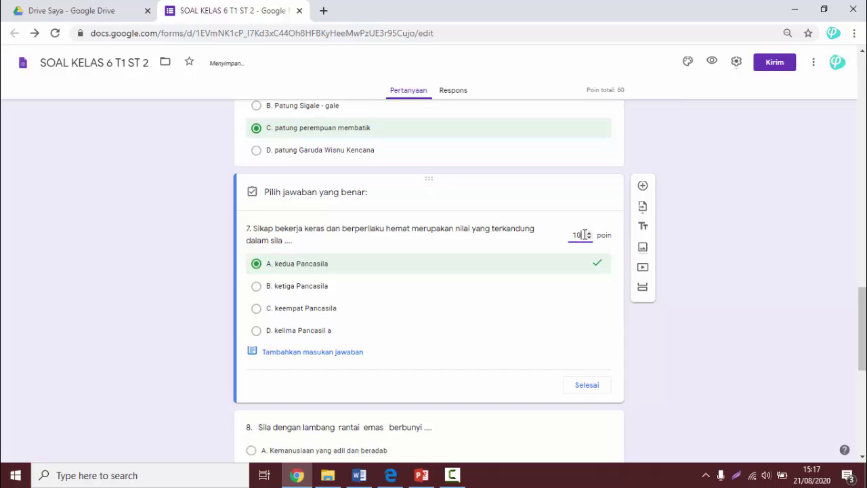
- Set question 8's answer key to "A. Kemanusiaan yang adil dan beradab" and its value to 10 points
{"action": "scroll", "coordinate": [509, 256], "scroll_direction": "down", "scroll_amount": 3}
{"action": "left_click", "coordinate": [412, 234]}
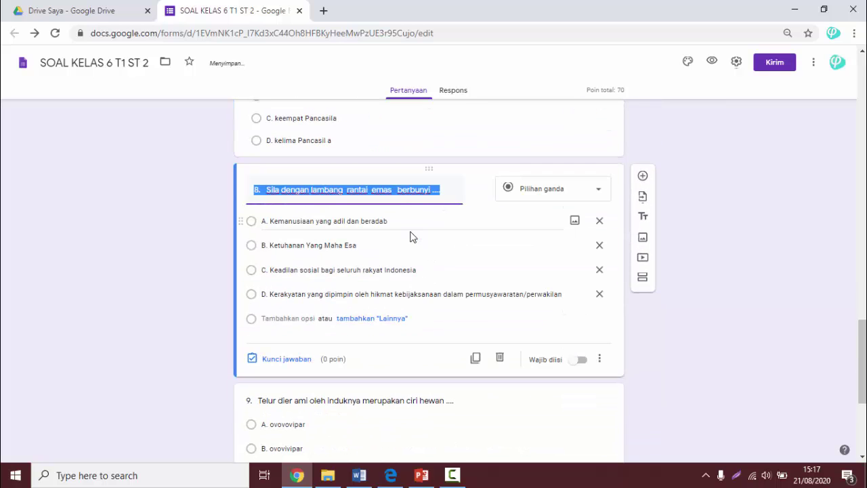
{"action": "left_click", "coordinate": [276, 363]}
{"action": "left_click", "coordinate": [267, 247]}
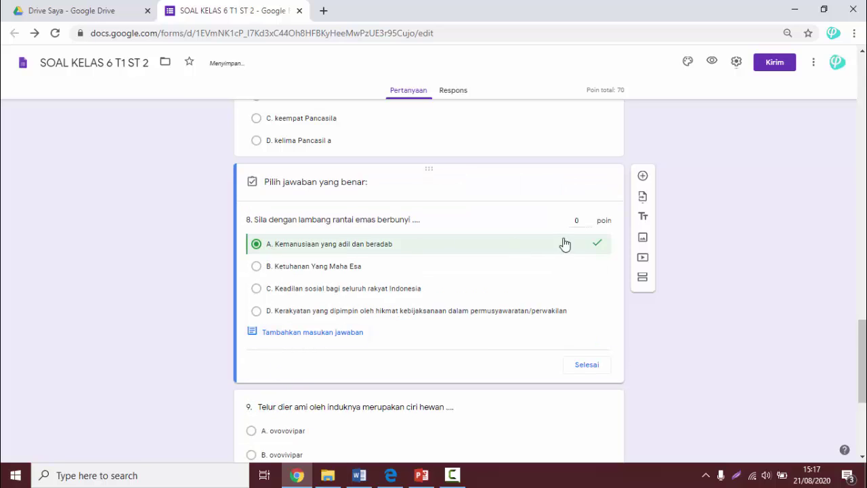
{"action": "left_click", "coordinate": [589, 218]}
- Set question 9's answer key to "D. ovipar" and its value to 10 points
{"action": "scroll", "coordinate": [538, 306], "scroll_direction": "down", "scroll_amount": 3}
{"action": "left_click", "coordinate": [441, 319]}
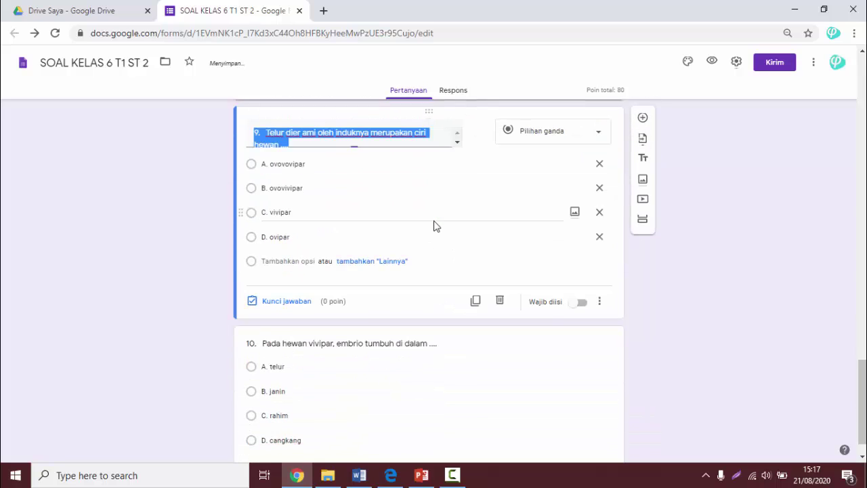
{"action": "left_click", "coordinate": [287, 303]}
{"action": "left_click", "coordinate": [283, 253]}
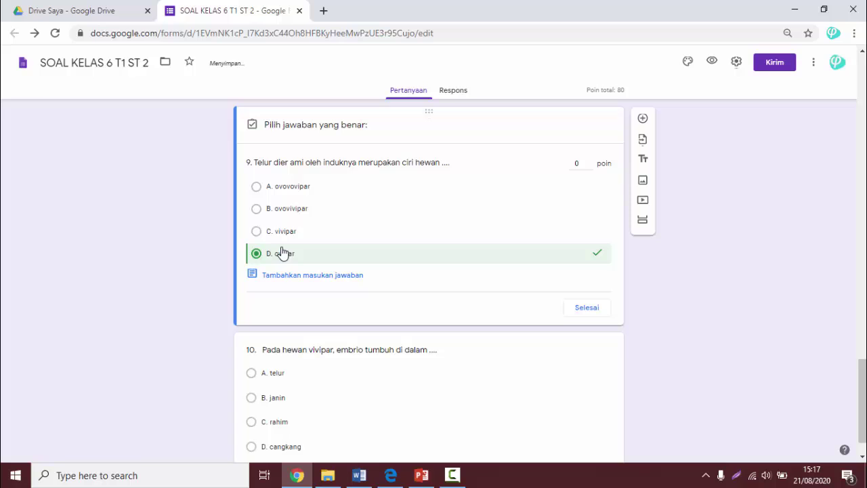
{"action": "left_click", "coordinate": [589, 161]}
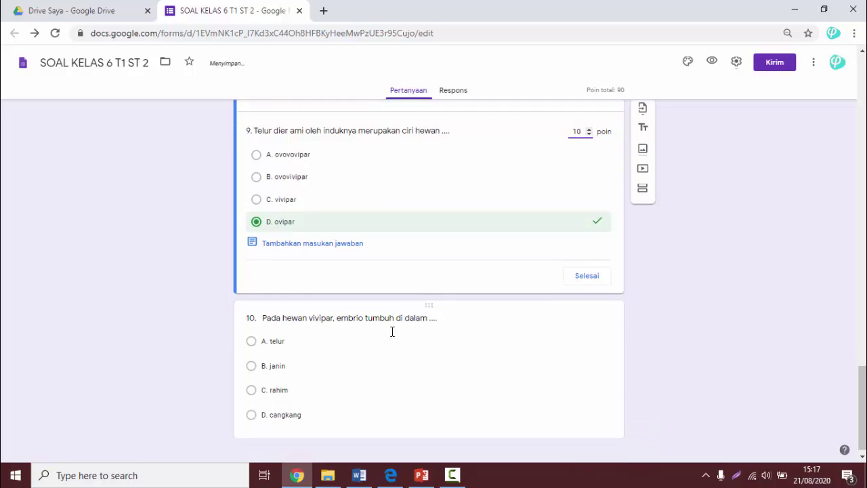
- Set question 10's answer key to "C. rahim" and its value to 10 points
{"action": "left_click", "coordinate": [391, 359]}
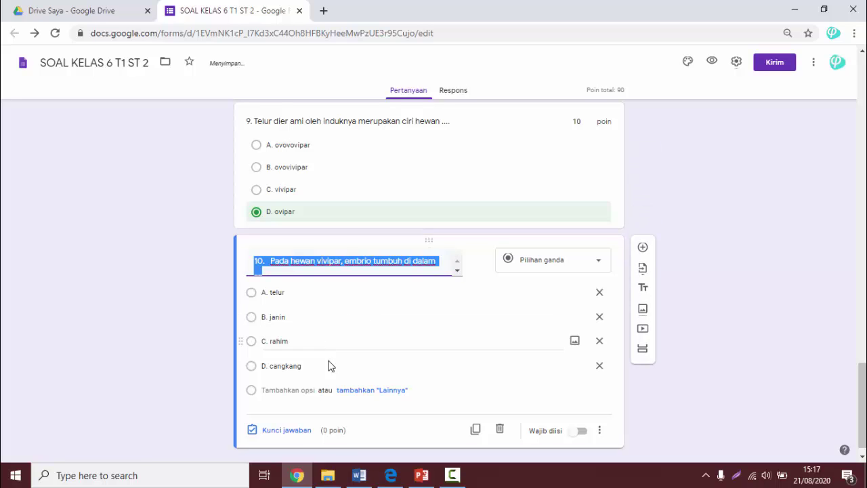
{"action": "left_click", "coordinate": [272, 429]}
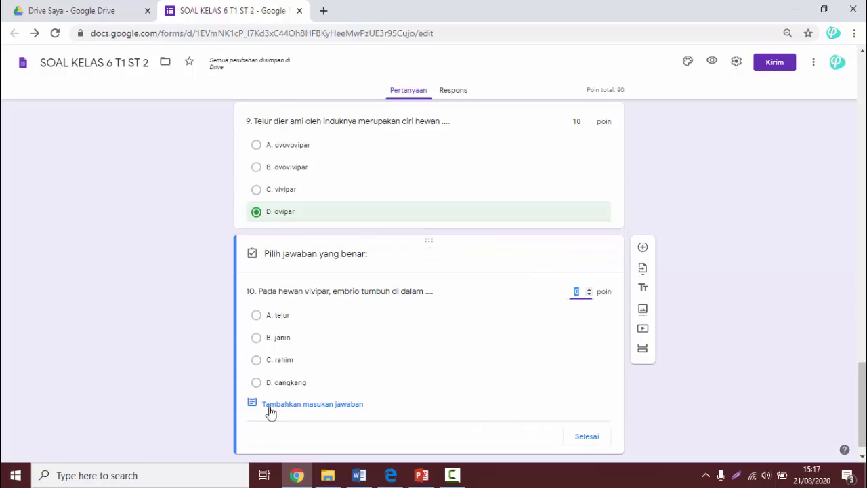
{"action": "left_click", "coordinate": [270, 360]}
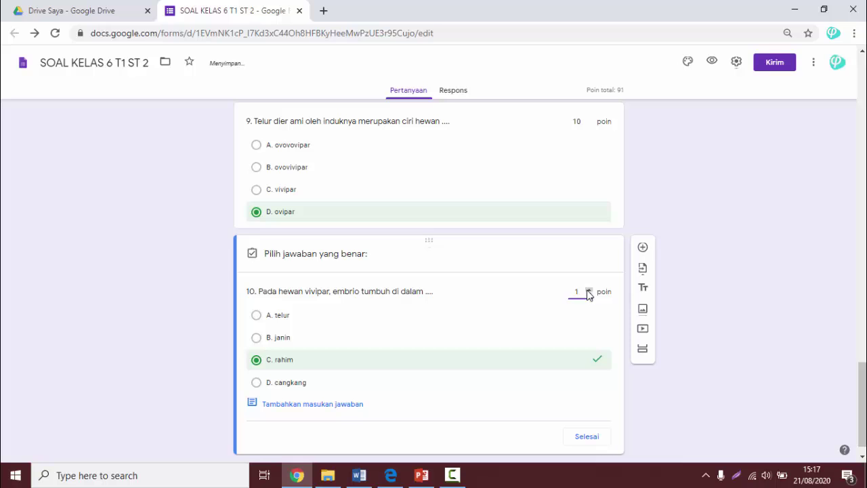
{"action": "scroll", "coordinate": [866, 275], "scroll_direction": "down", "scroll_amount": 2}
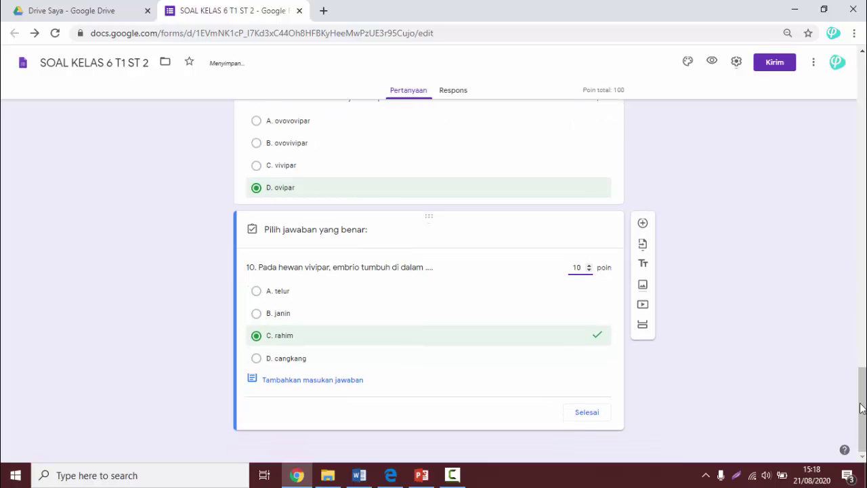
- Open the form's preview and check the questions and their point values as respondents see them
{"action": "left_click_drag", "start_coordinate": [862, 407], "coordinate": [857, 163]}
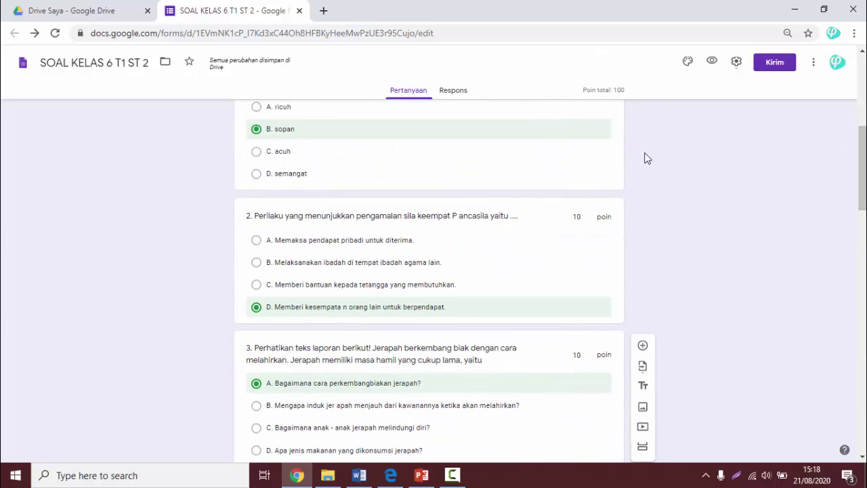
{"action": "left_click", "coordinate": [712, 62]}
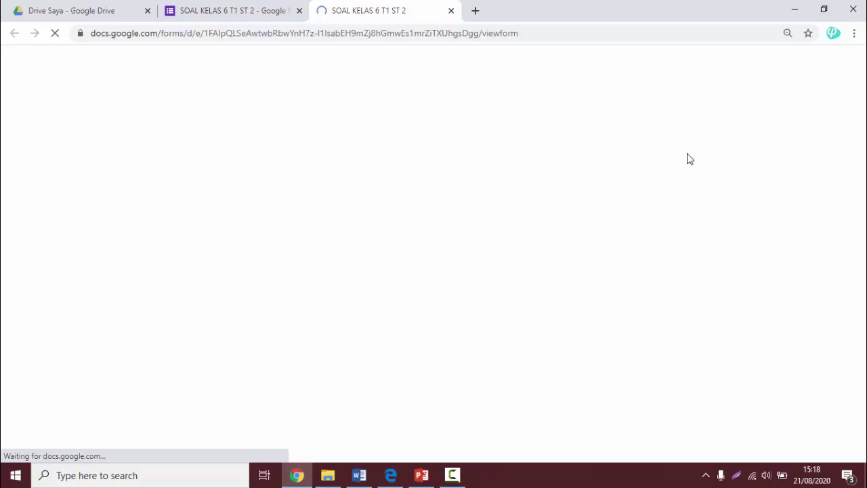
{"action": "scroll", "coordinate": [687, 159], "scroll_direction": "down", "scroll_amount": 9}
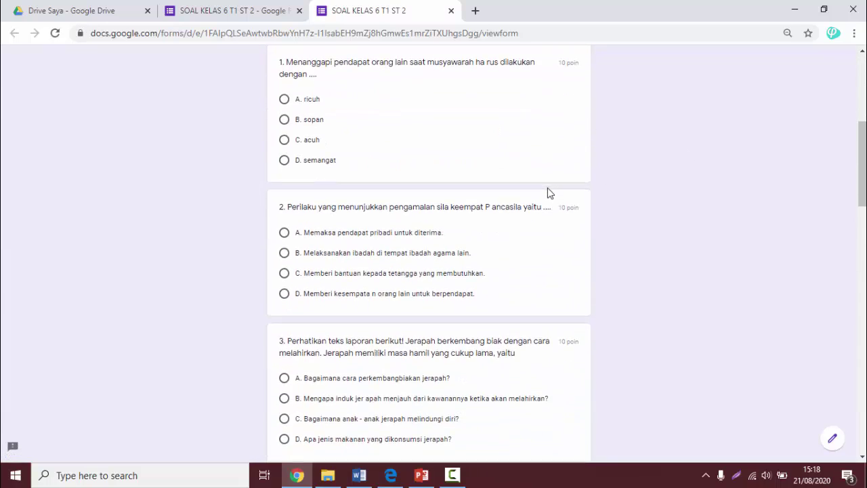
{"action": "scroll", "coordinate": [549, 193], "scroll_direction": "down", "scroll_amount": 15}
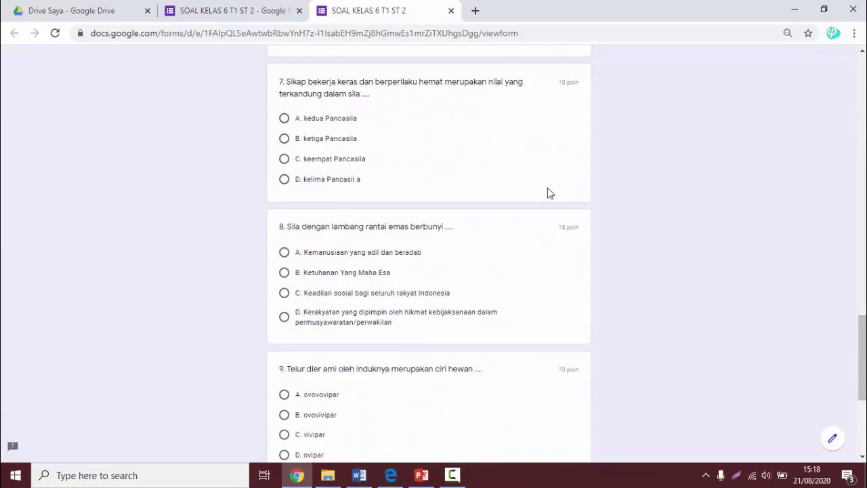
{"action": "scroll", "coordinate": [548, 193], "scroll_direction": "down", "scroll_amount": 2}
{"action": "scroll", "coordinate": [546, 192], "scroll_direction": "up", "scroll_amount": 20}
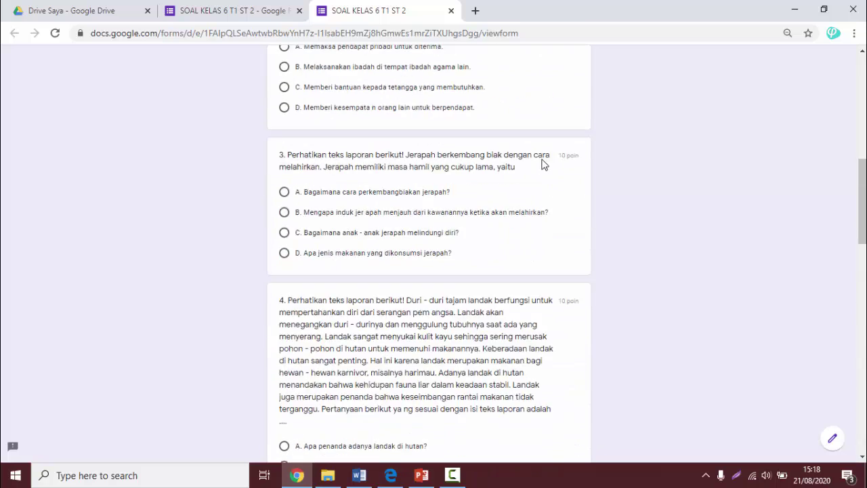
- Generate a shortened sharing link for the form, copy it and close the send dialog
{"action": "left_click", "coordinate": [255, 11]}
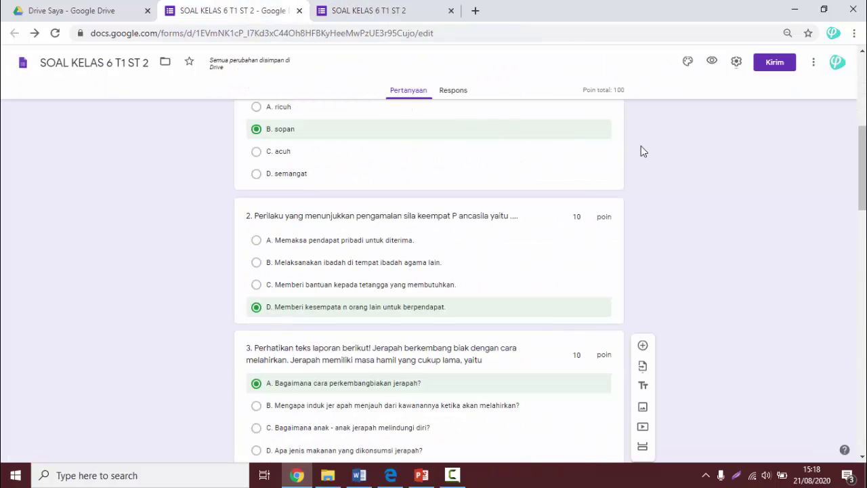
{"action": "left_click", "coordinate": [774, 62]}
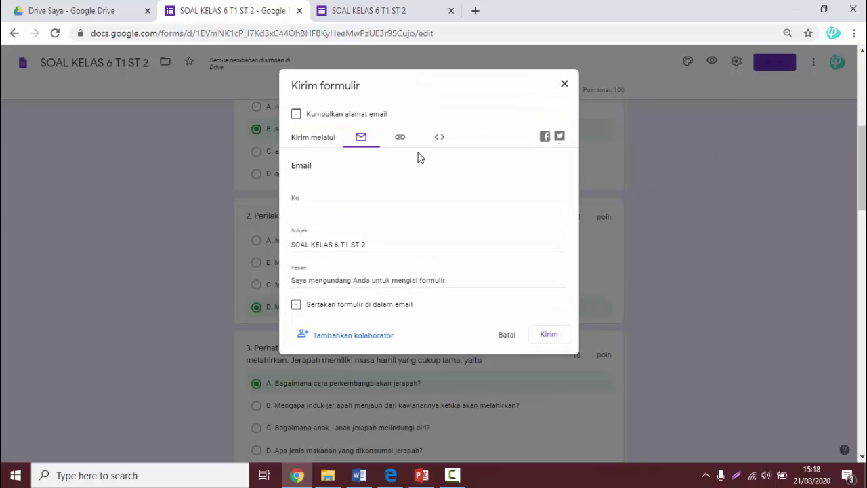
{"action": "left_click", "coordinate": [400, 146]}
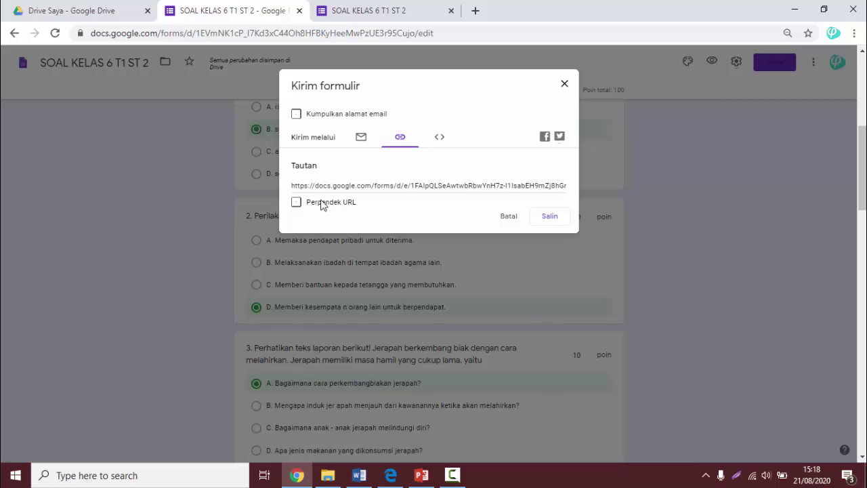
{"action": "left_click", "coordinate": [359, 138]}
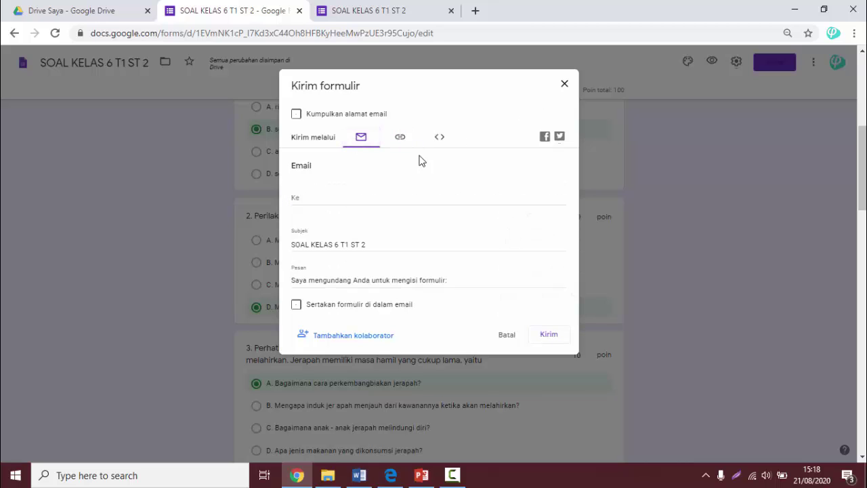
{"action": "left_click", "coordinate": [398, 139]}
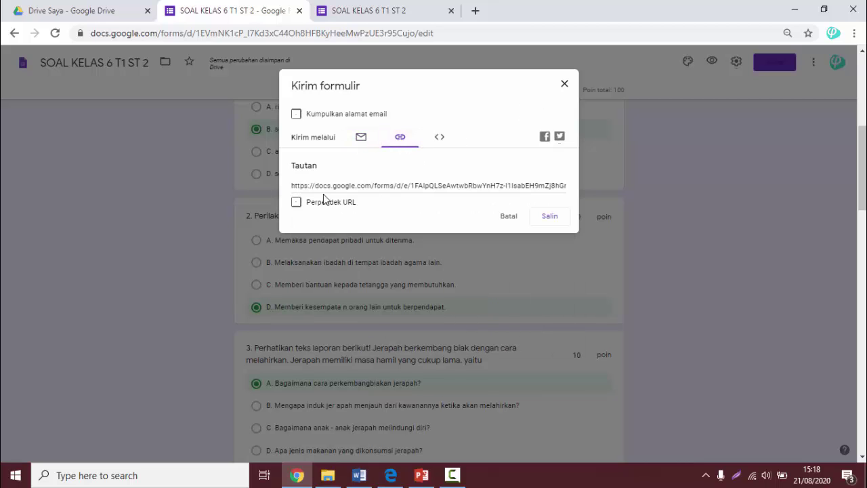
{"action": "left_click", "coordinate": [297, 203]}
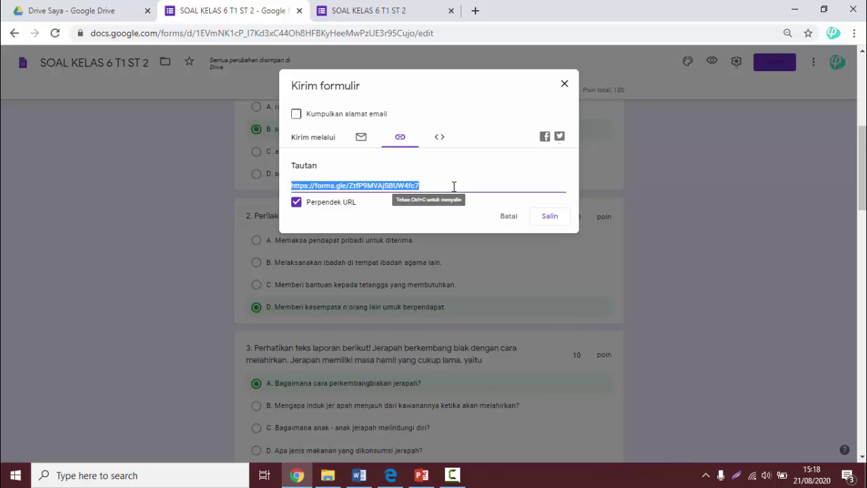
{"action": "left_click", "coordinate": [551, 218]}
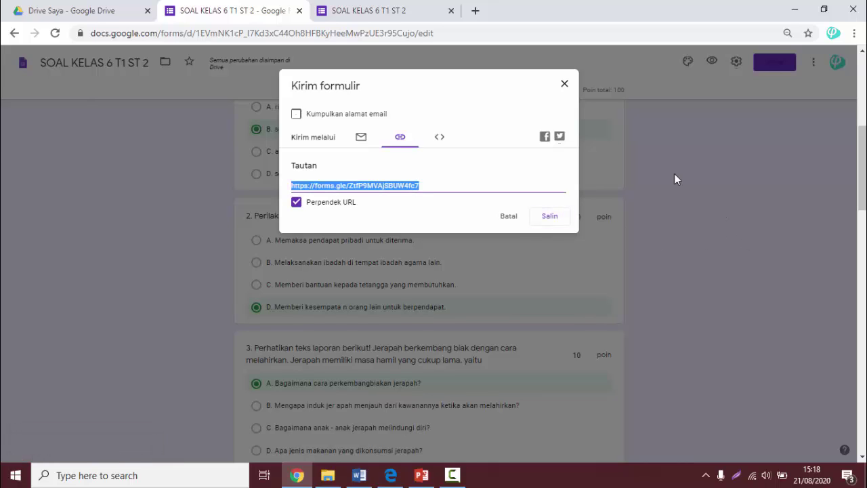
{"action": "left_click", "coordinate": [564, 85]}
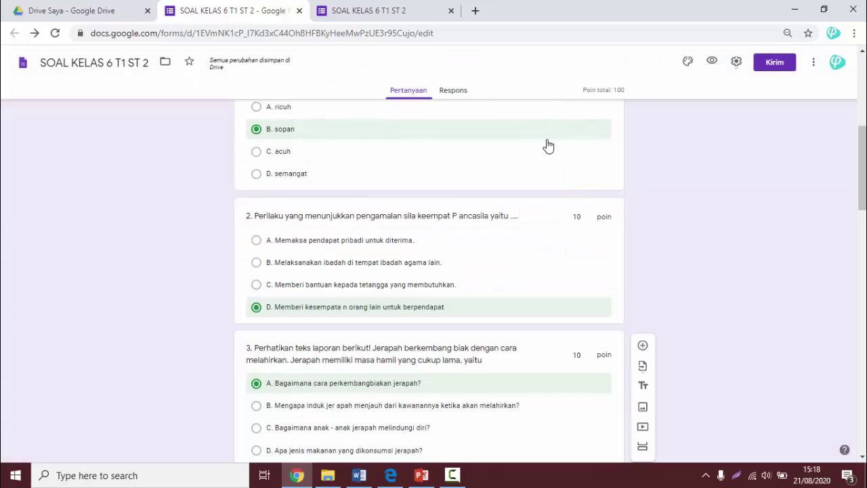
- Review the previewed form once more, from the student identity fields through question 10
{"action": "left_click", "coordinate": [372, 5]}
{"action": "scroll", "coordinate": [614, 255], "scroll_direction": "down", "scroll_amount": 9}
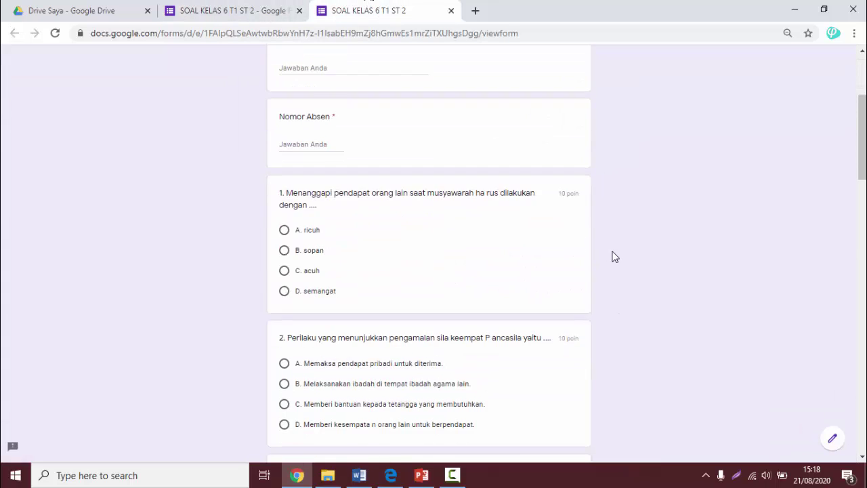
{"action": "scroll", "coordinate": [618, 255], "scroll_direction": "down", "scroll_amount": 10}
{"action": "scroll", "coordinate": [745, 305], "scroll_direction": "up", "scroll_amount": 8}
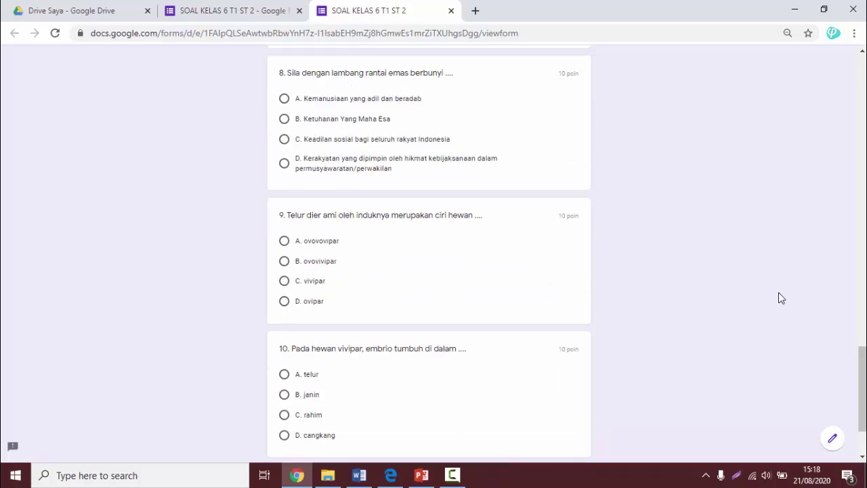
{"action": "scroll", "coordinate": [641, 258], "scroll_direction": "up", "scroll_amount": 10}
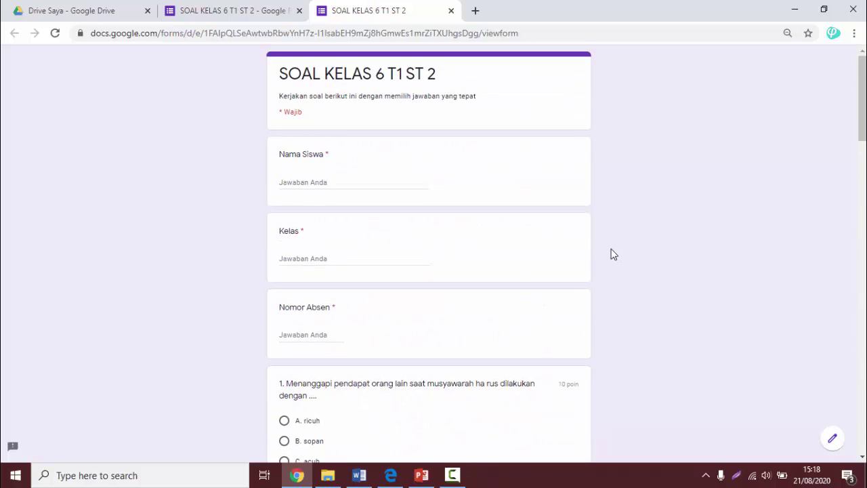
- Return to the form editor, switch to PowerPoint and start the slide show on making Google Form questions from MS Word
{"action": "left_click", "coordinate": [229, 7]}
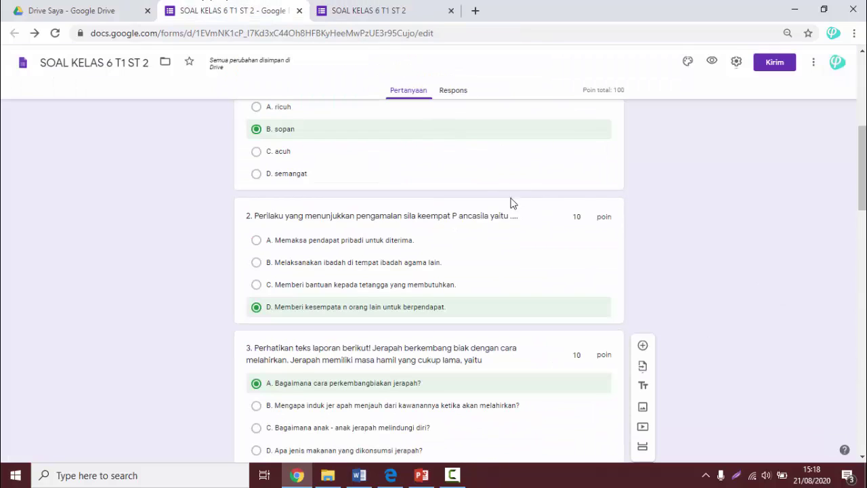
{"action": "left_click", "coordinate": [417, 482]}
{"action": "left_click", "coordinate": [731, 456]}
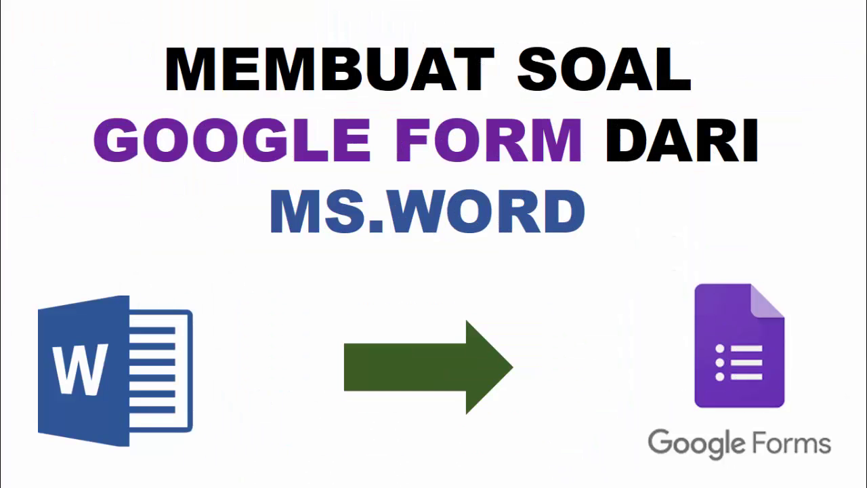